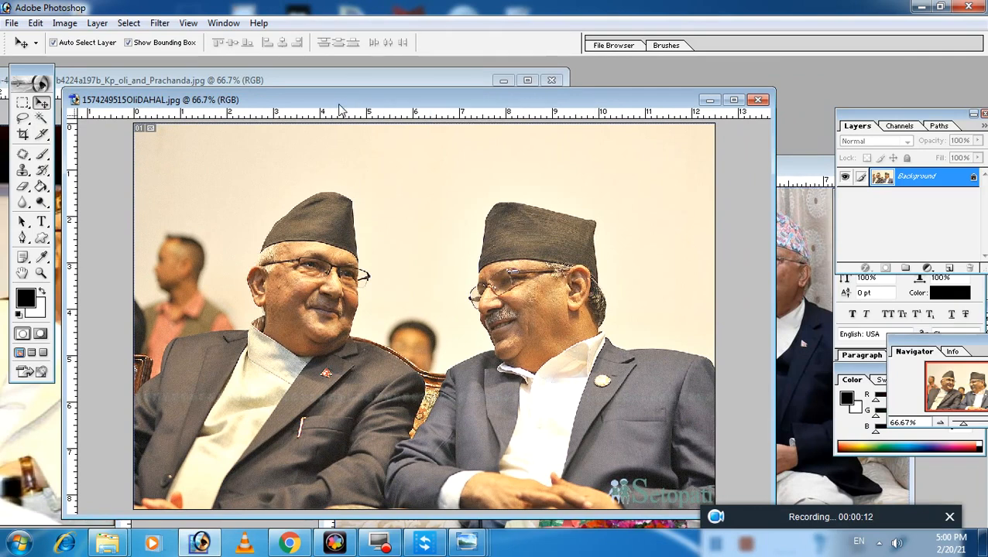
Step: Look through the open photos of the two men, bringing each overlapping image window forward and moving it aside
drag(338, 107, 408, 107)
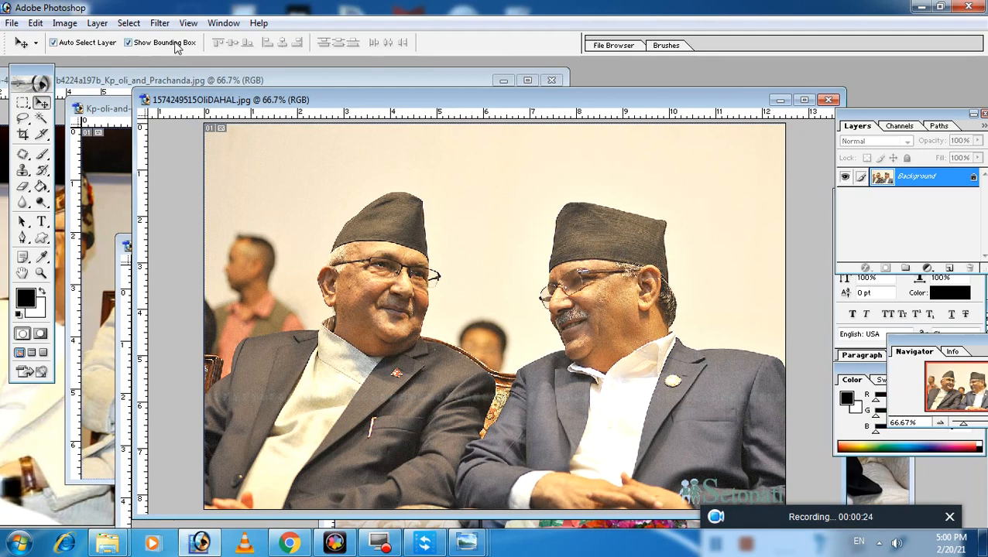
drag(285, 101, 517, 98)
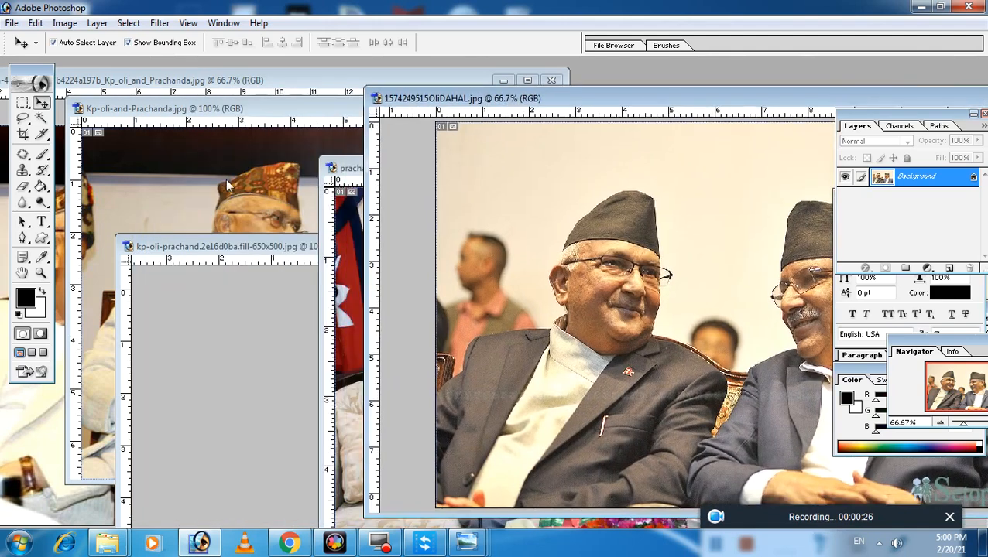
click(220, 175)
drag(258, 111, 262, 213)
click(192, 127)
drag(185, 81, 323, 83)
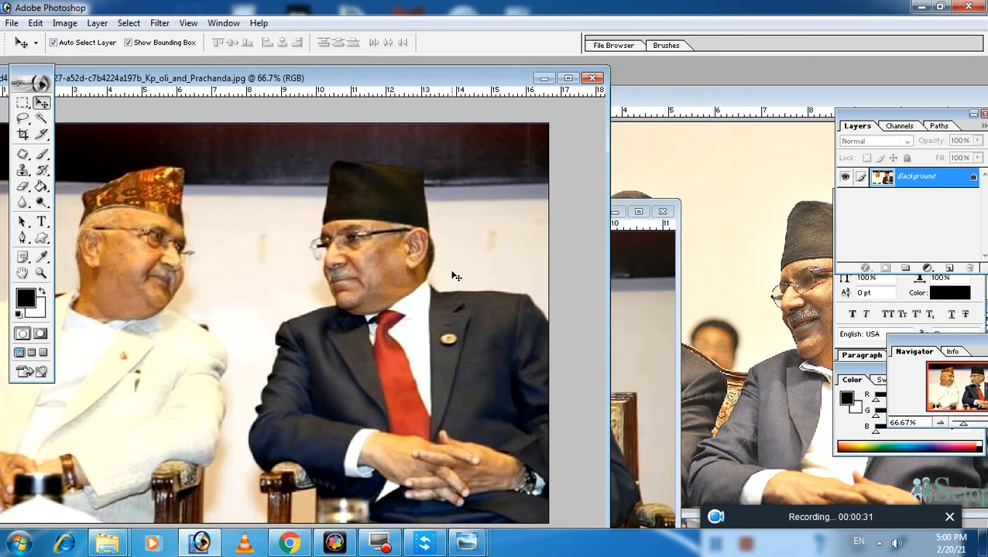
click(657, 315)
drag(417, 219, 401, 129)
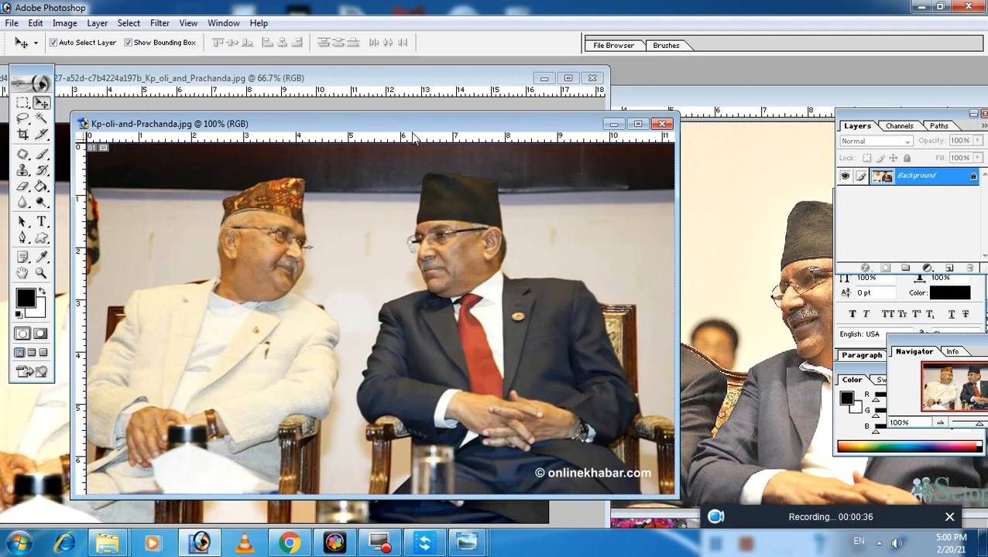
click(739, 184)
drag(717, 102, 341, 69)
click(734, 203)
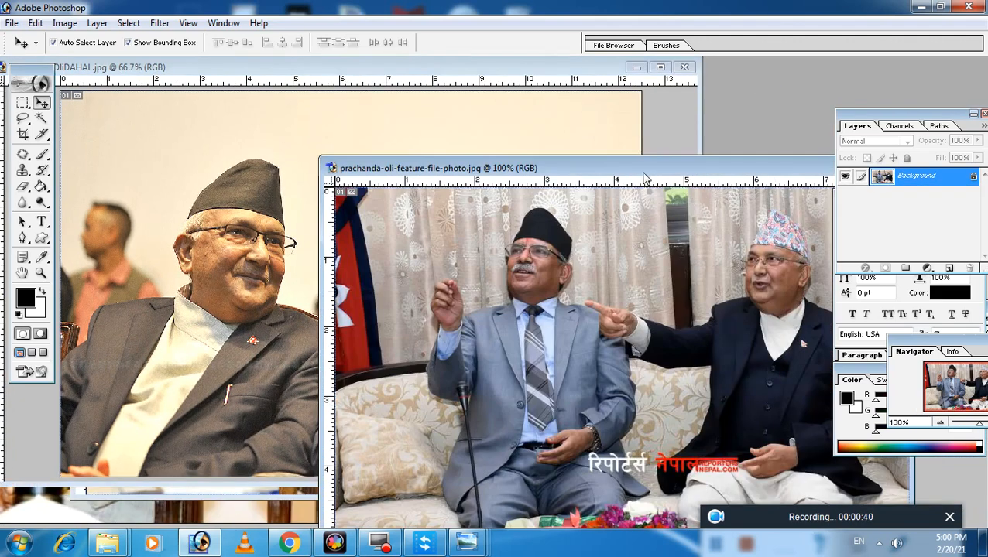
drag(648, 176, 573, 156)
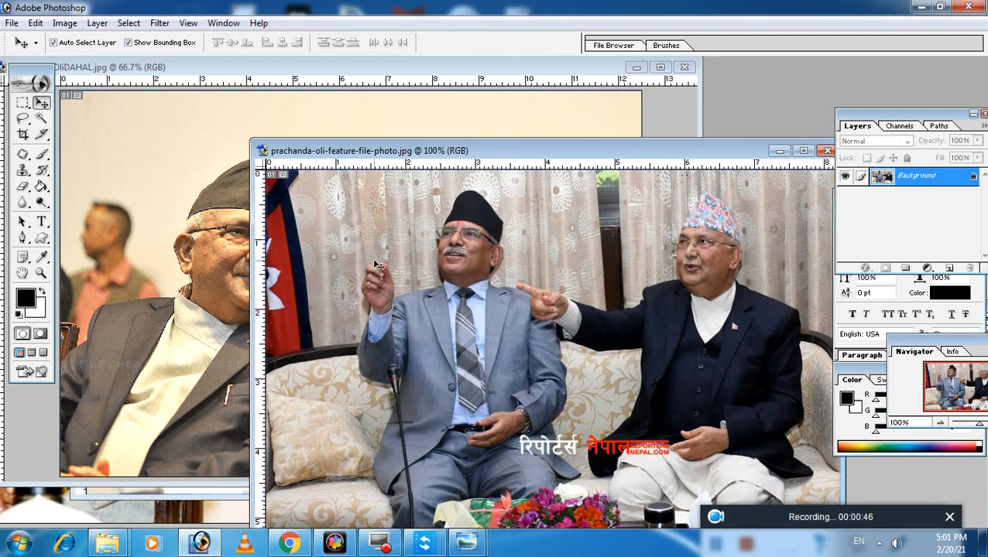
click(246, 229)
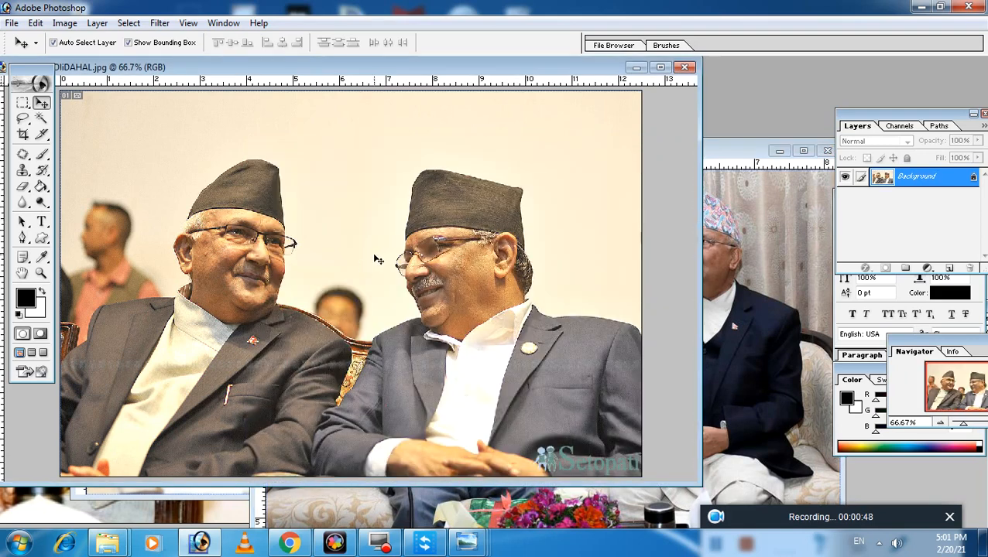
Step: Compare the open photos again, finishing with prachanda-oli-feature-file-photo.jpg in front of the others
drag(186, 71, 345, 79)
click(144, 125)
drag(143, 126, 329, 130)
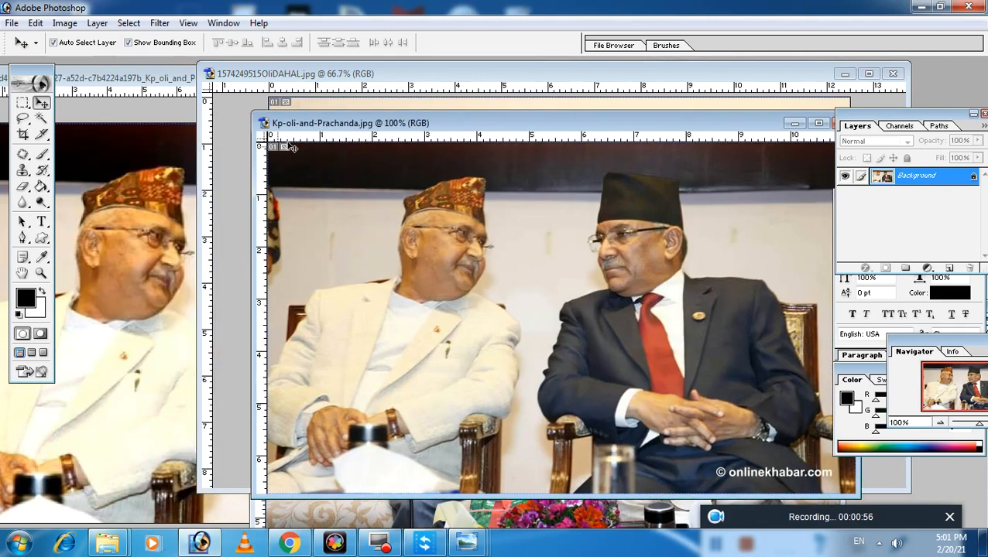
click(170, 131)
drag(124, 80, 192, 97)
drag(467, 96, 320, 88)
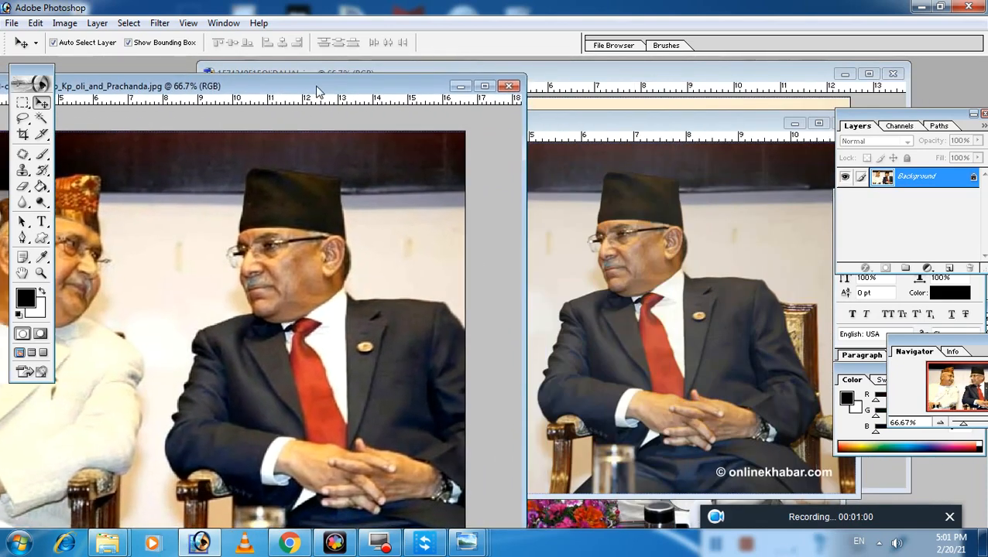
click(646, 217)
drag(647, 124, 367, 121)
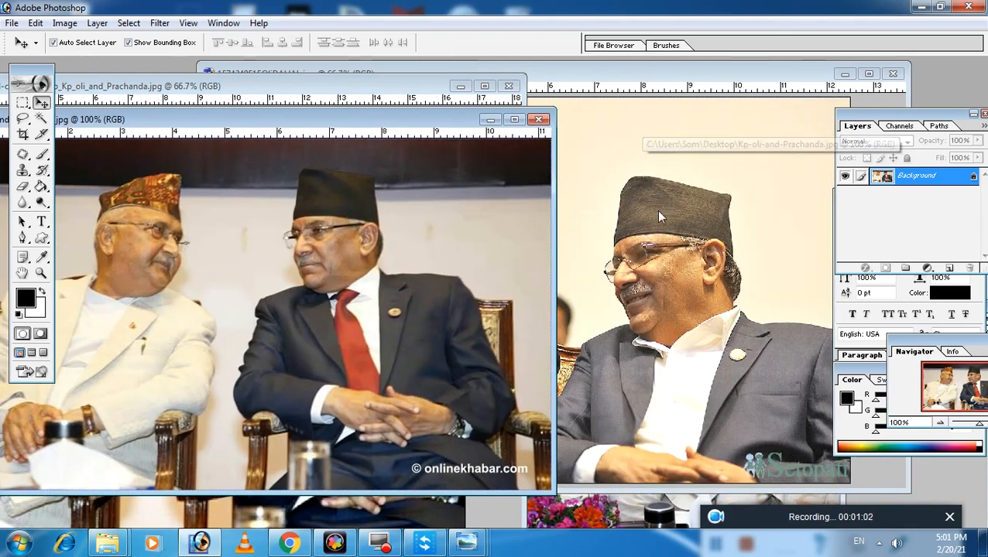
click(647, 209)
drag(564, 78, 383, 92)
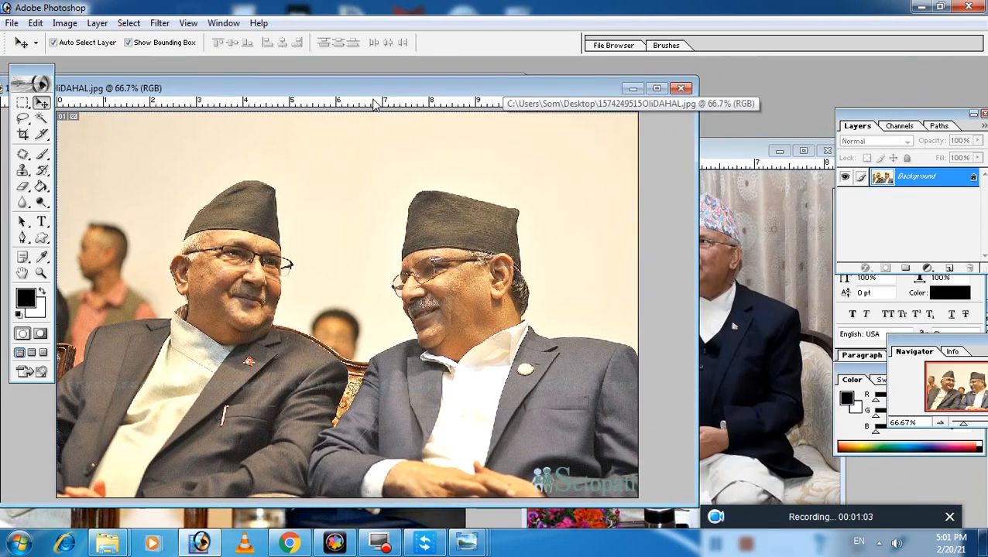
click(767, 281)
drag(603, 153, 528, 133)
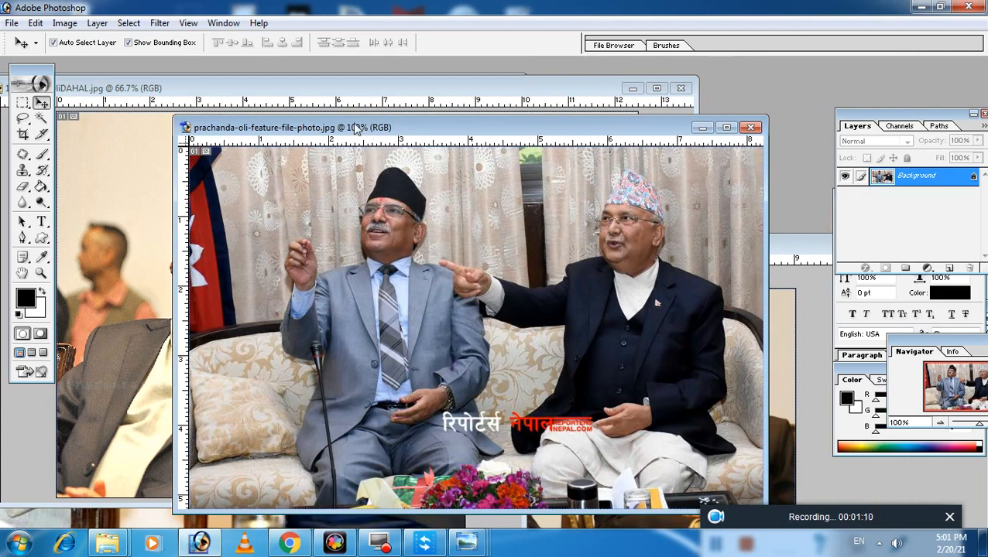
drag(364, 129, 363, 124)
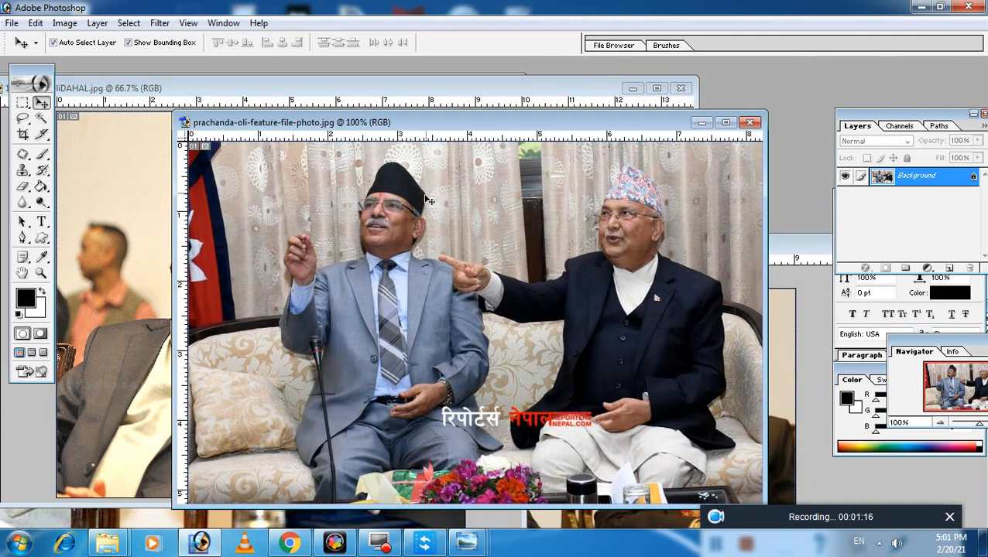
Step: Examine the seated men in prachanda-oli-feature-file-photo.jpg at closer and normal magnification
click(41, 272)
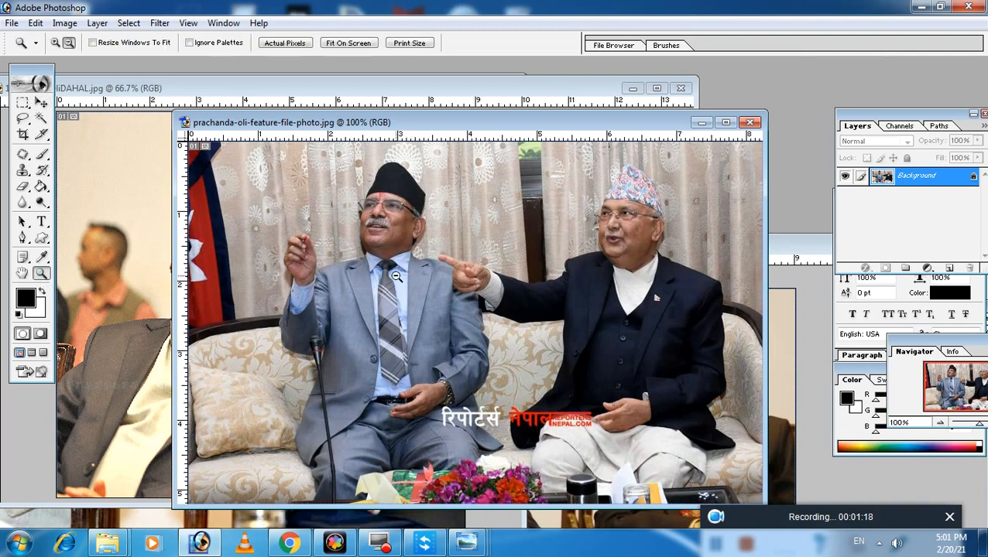
click(447, 276)
click(422, 252)
alt+click(474, 303)
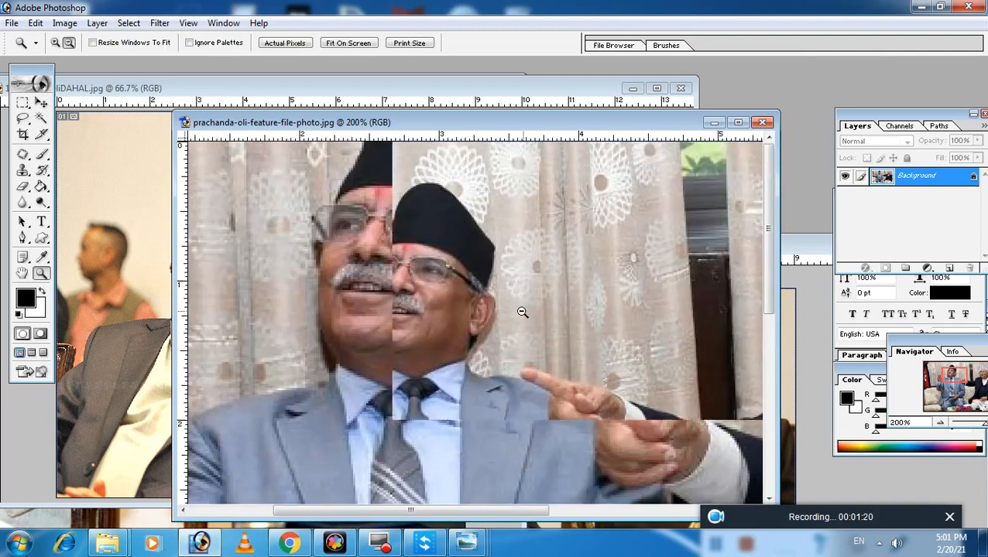
alt+click(570, 323)
click(556, 261)
alt+click(467, 288)
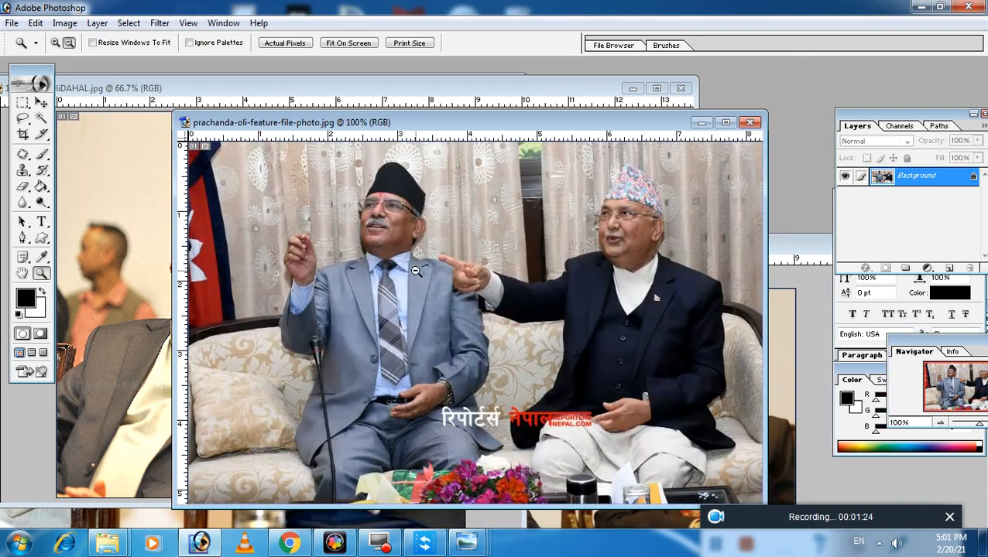
click(41, 102)
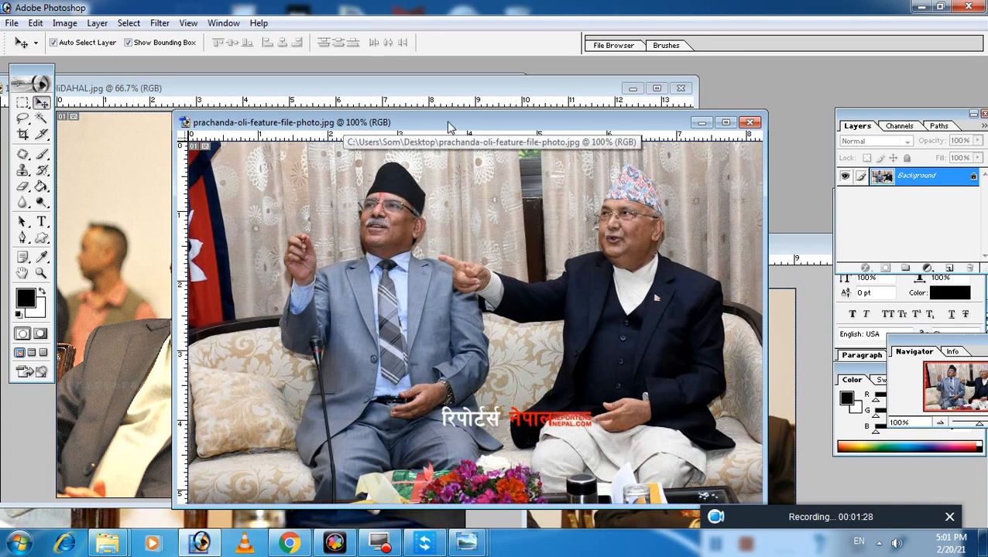
drag(449, 128, 308, 128)
click(660, 279)
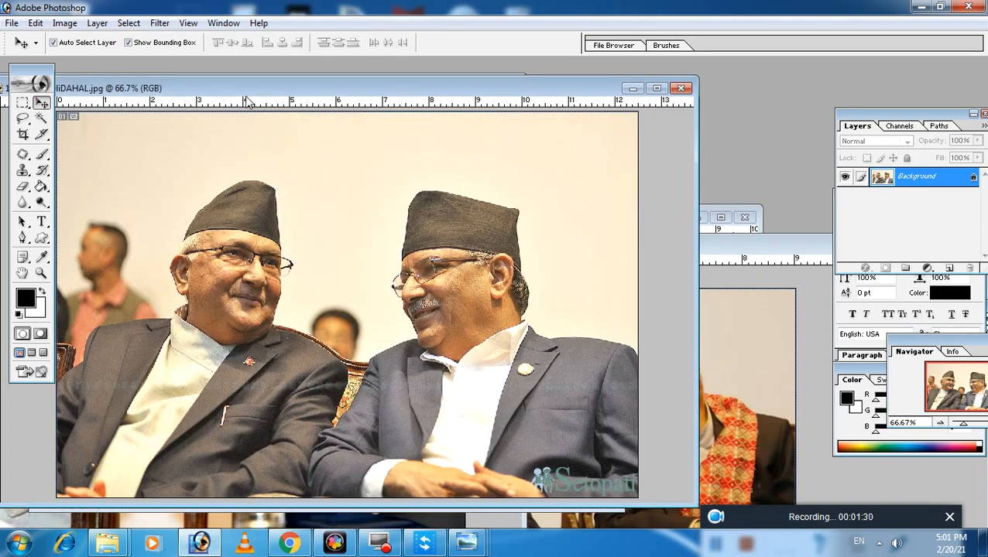
drag(246, 89, 319, 83)
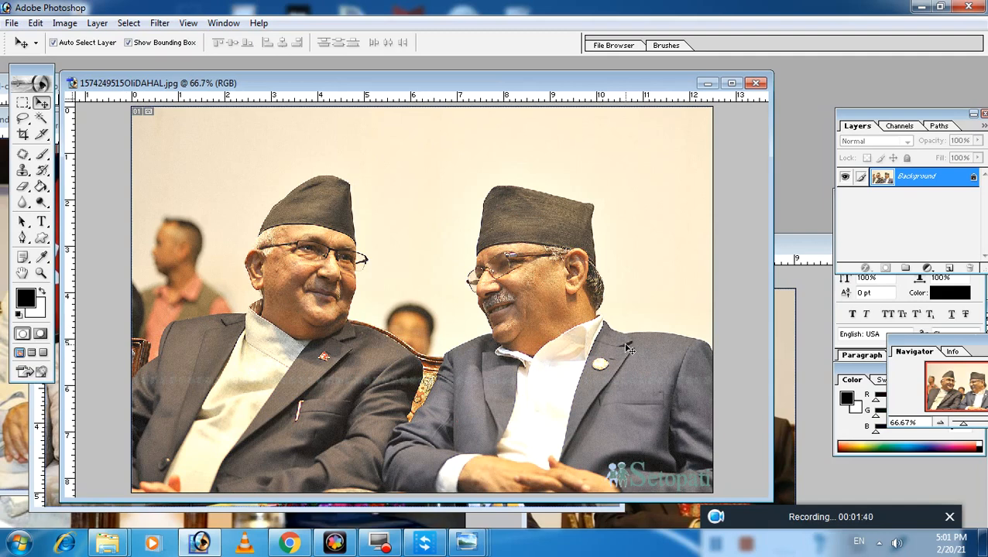
double_click(940, 178)
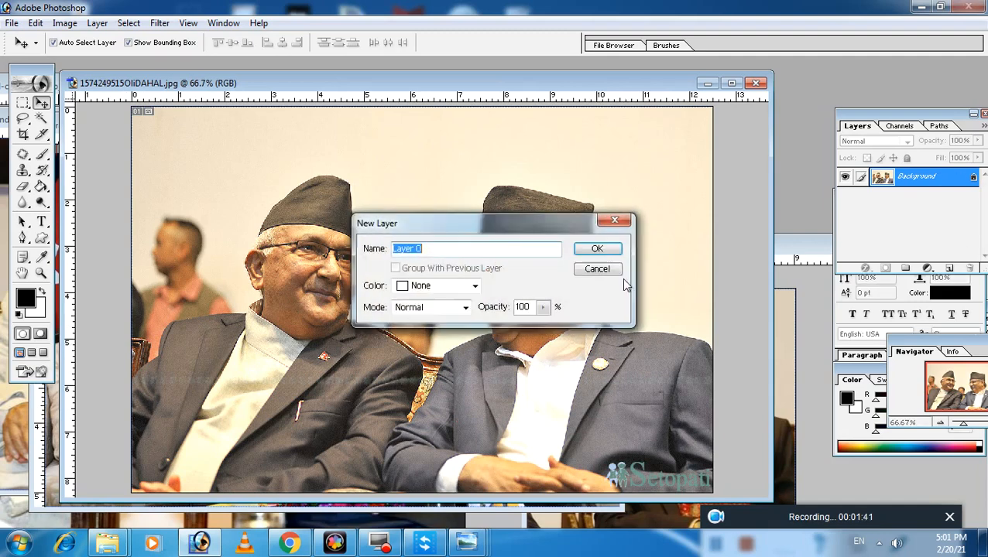
click(592, 252)
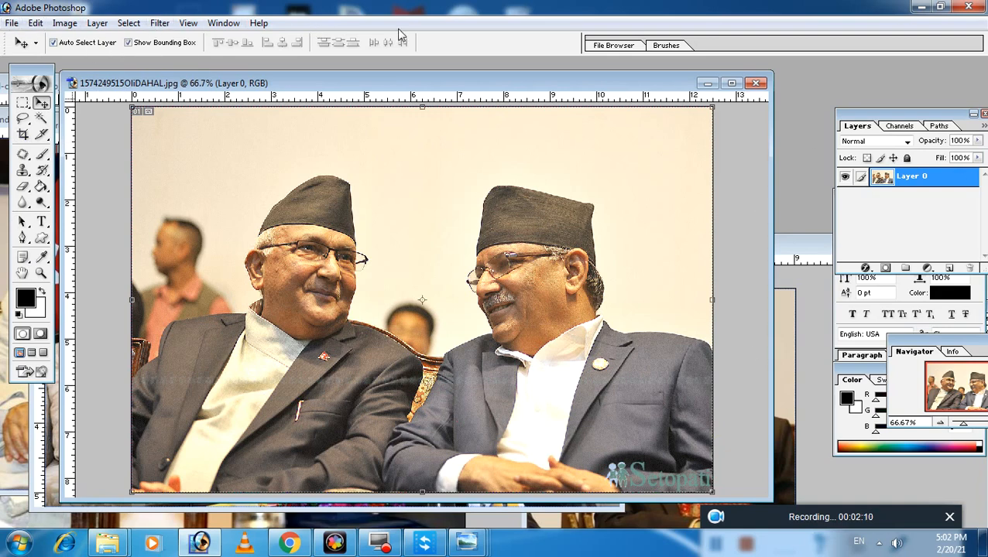
click(227, 25)
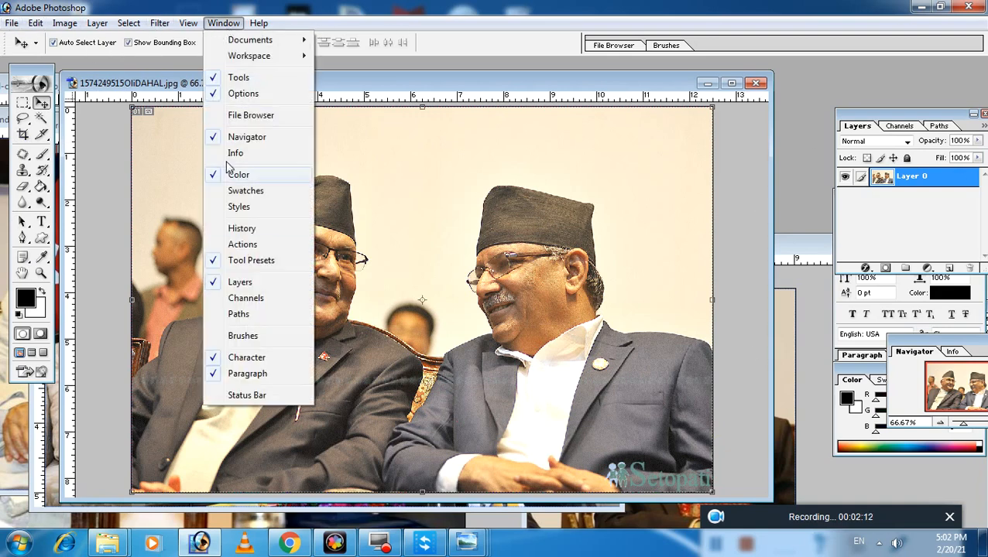
click(410, 120)
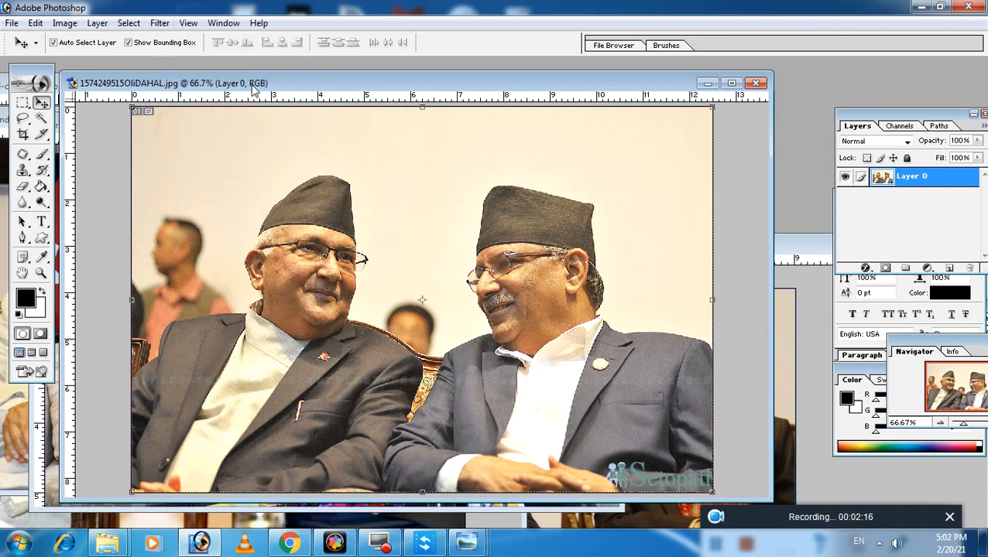
drag(203, 85, 230, 83)
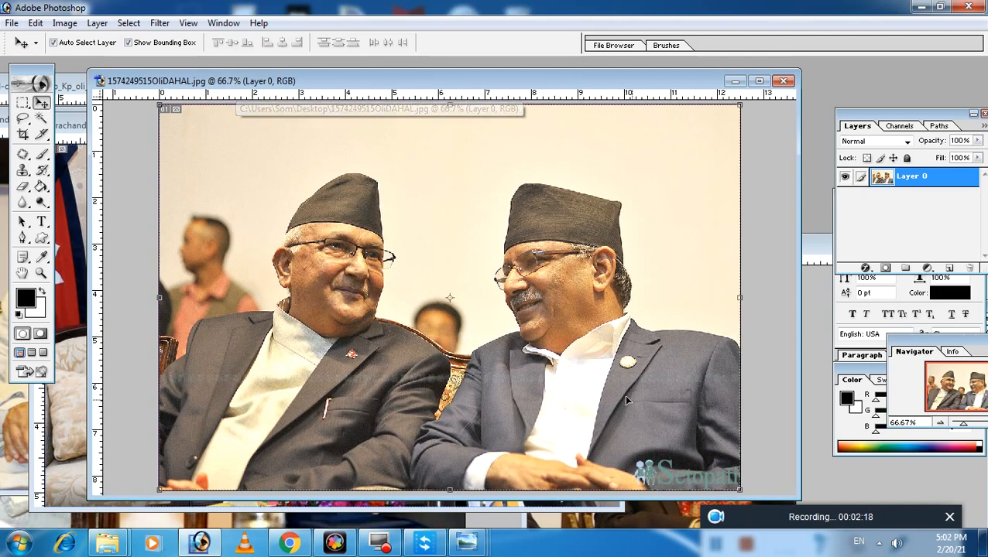
drag(795, 499, 831, 512)
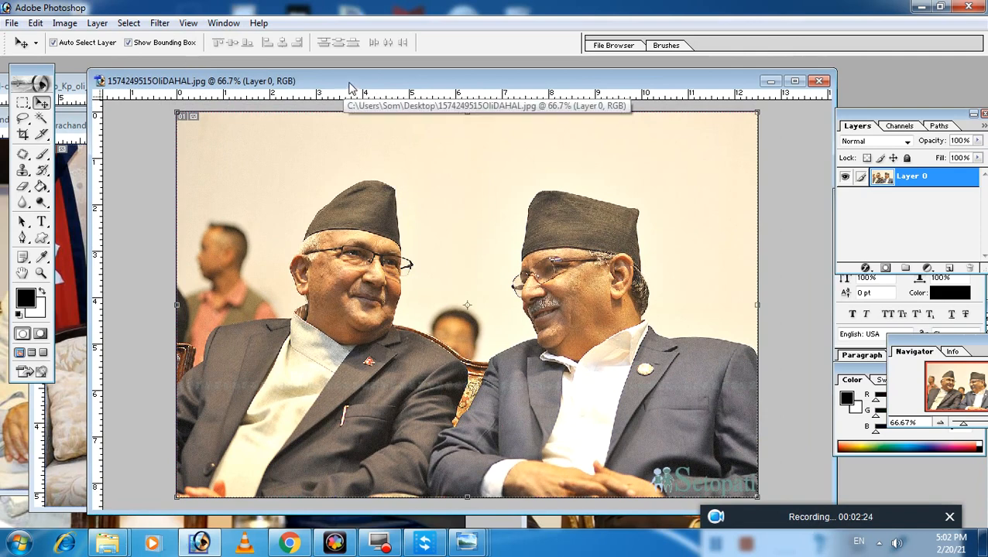
drag(358, 84, 352, 84)
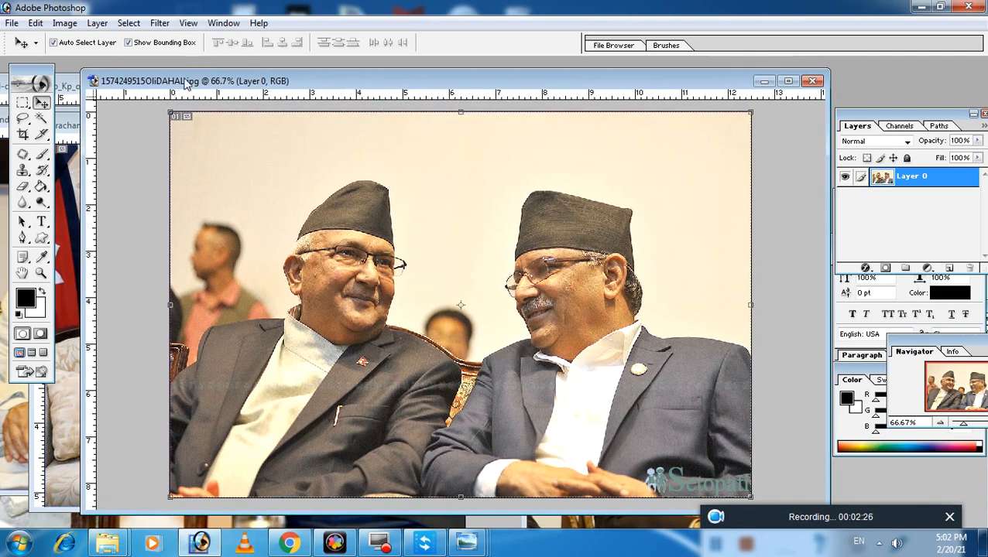
Step: Open the Liquify filter on the layer with the two men, ready for warping the left man's face
click(159, 24)
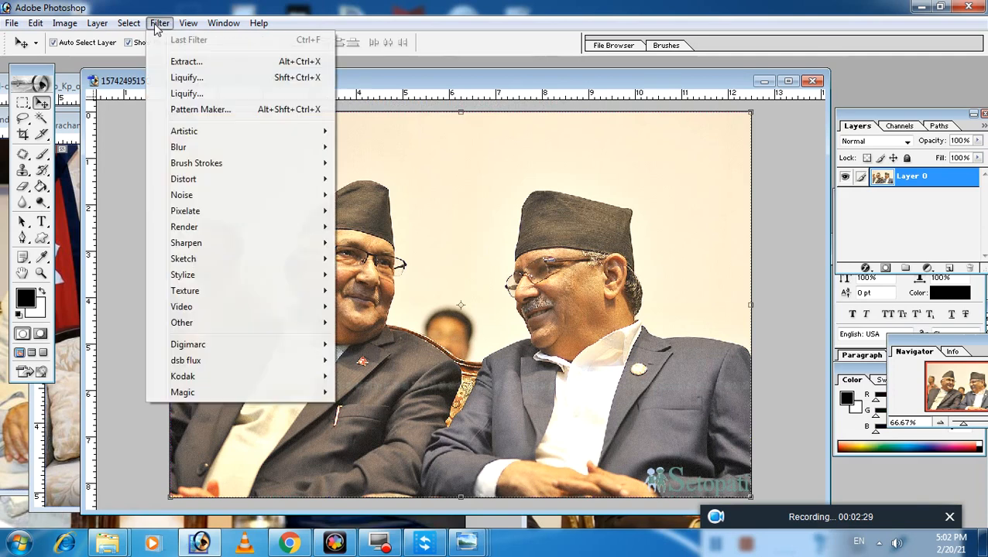
click(193, 79)
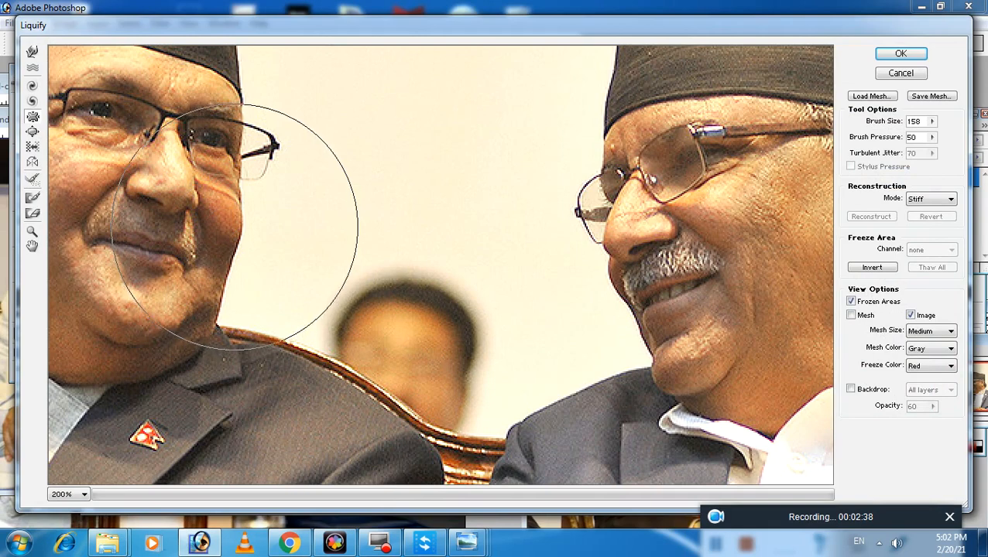
mouse_move(221, 214)
mouse_down()
mouse_move(254, 214)
mouse_move(326, 271)
mouse_move(350, 277)
mouse_up()
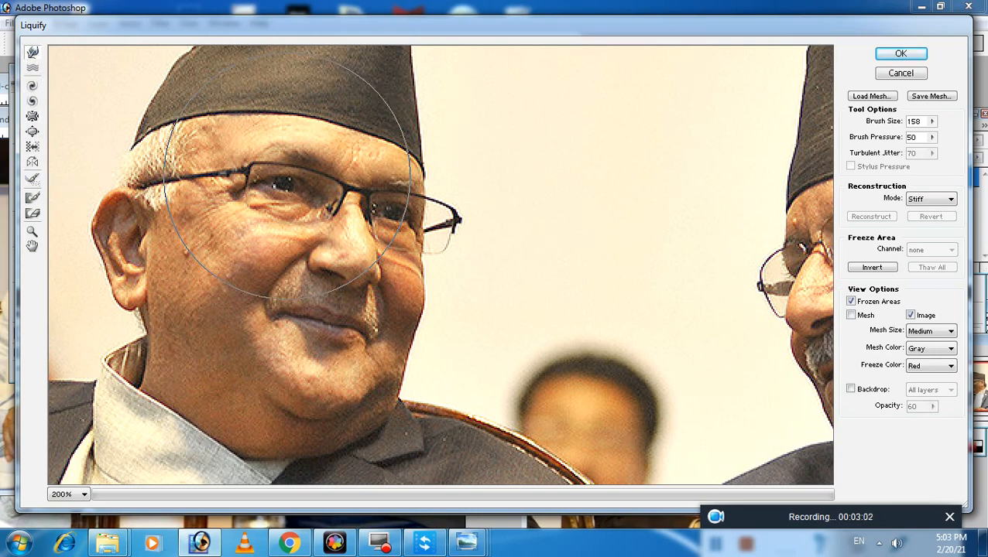
drag(294, 182, 294, 209)
drag(330, 315, 329, 287)
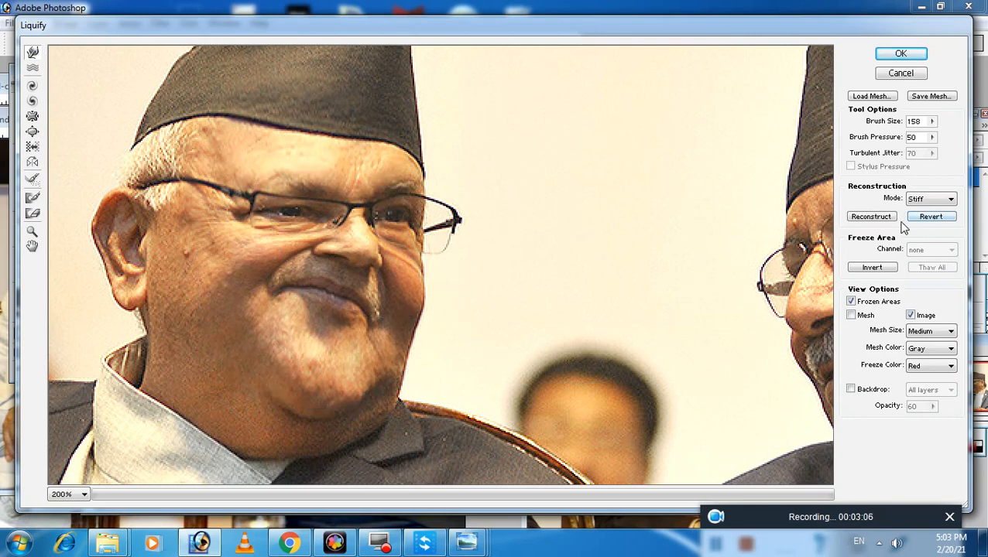
click(932, 218)
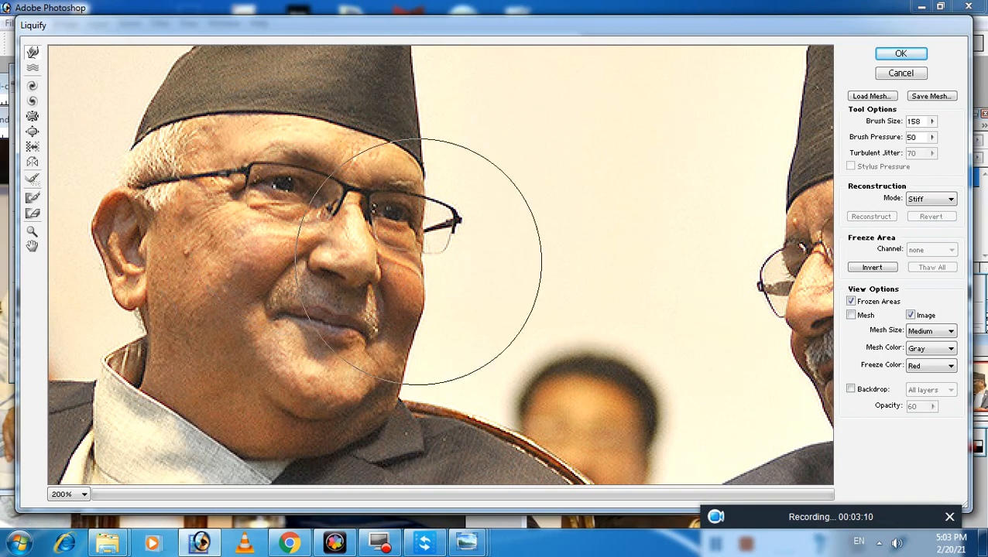
Step: Set the Liquify brush size to 79 and warp the left man's nose downward to lengthen it
click(932, 123)
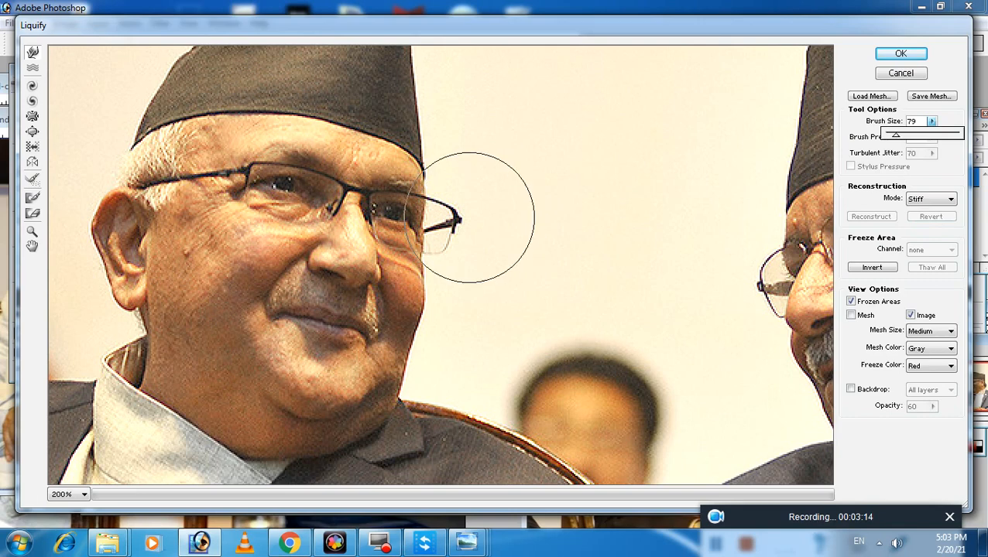
click(356, 252)
drag(356, 252, 357, 292)
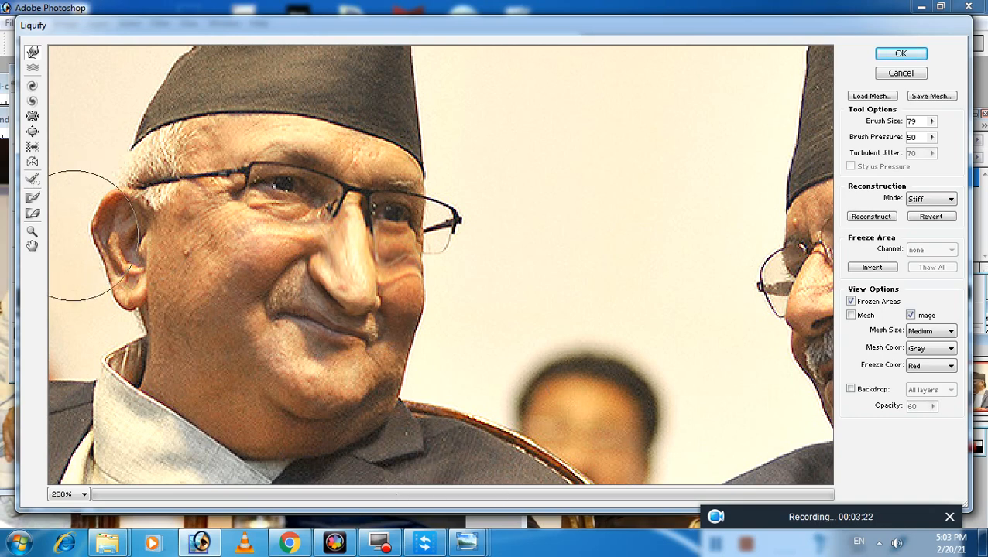
Step: Warp the right man's nose downward over his moustache with the Warp tool, and revert all distortions in the image
click(32, 246)
drag(617, 271, 335, 271)
drag(485, 294, 472, 254)
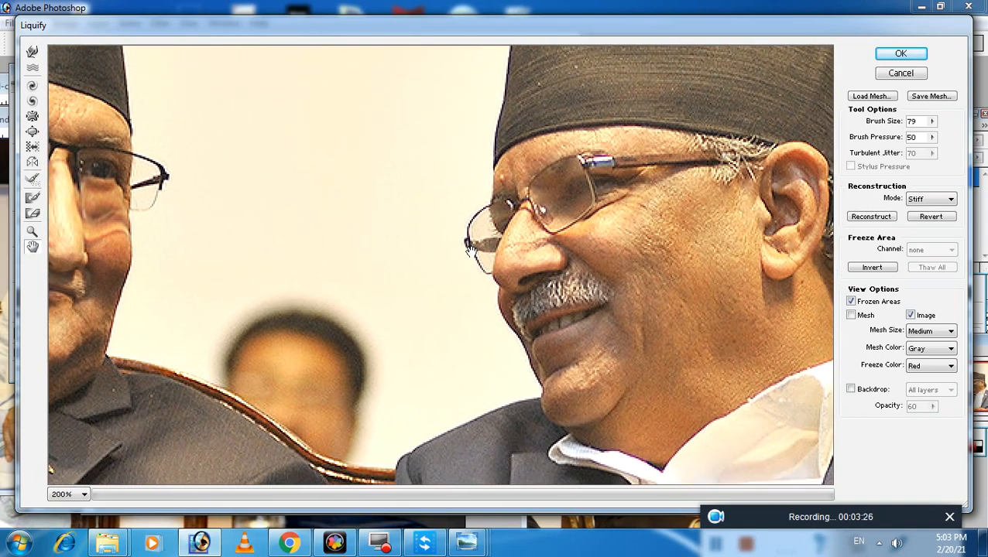
click(32, 52)
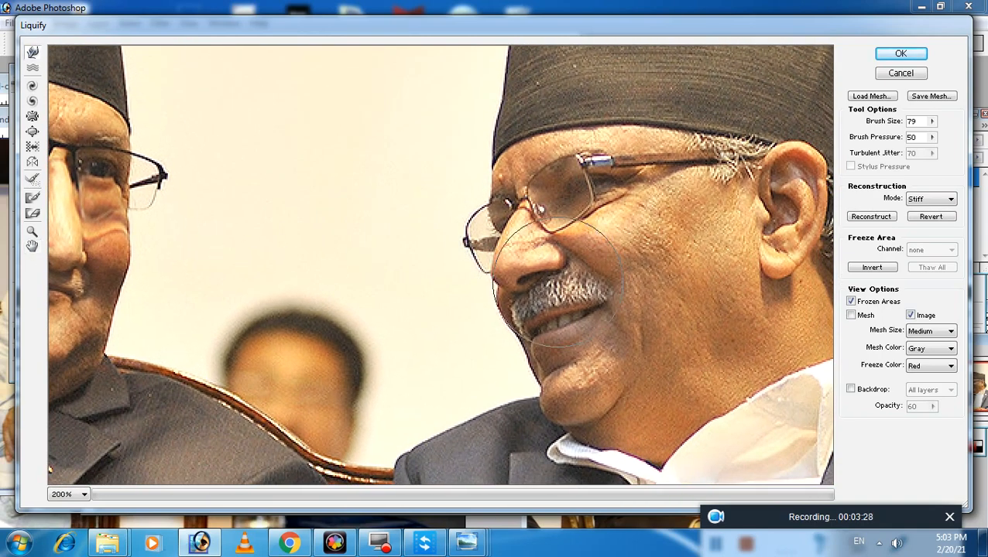
drag(518, 284, 523, 296)
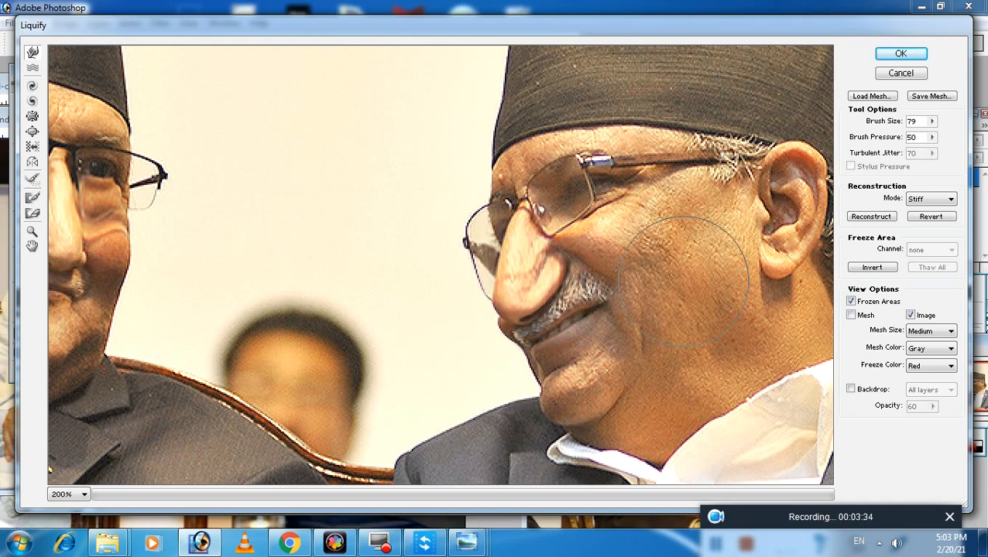
click(933, 220)
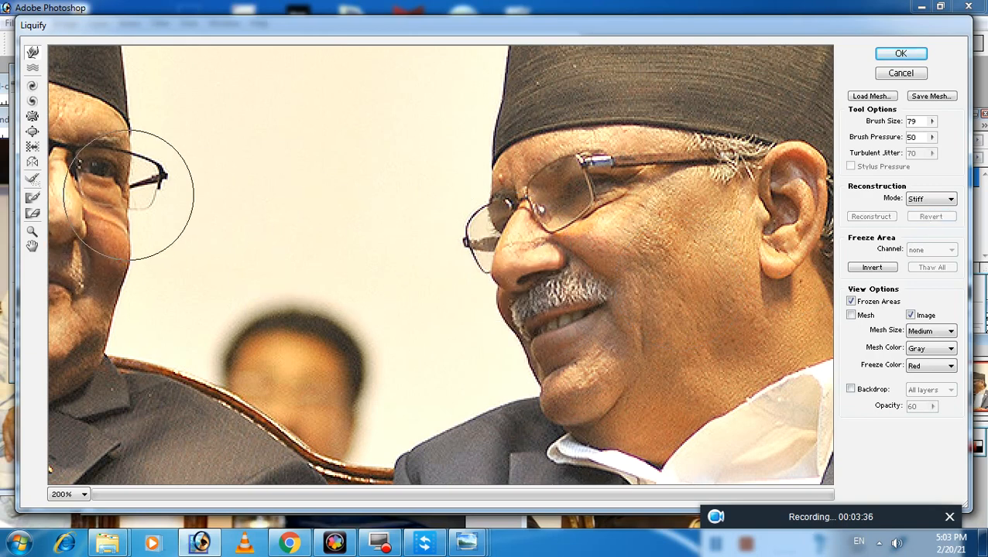
Step: Try the Turbulence tool over the right man's glasses and nose, and revert the distortion
click(33, 68)
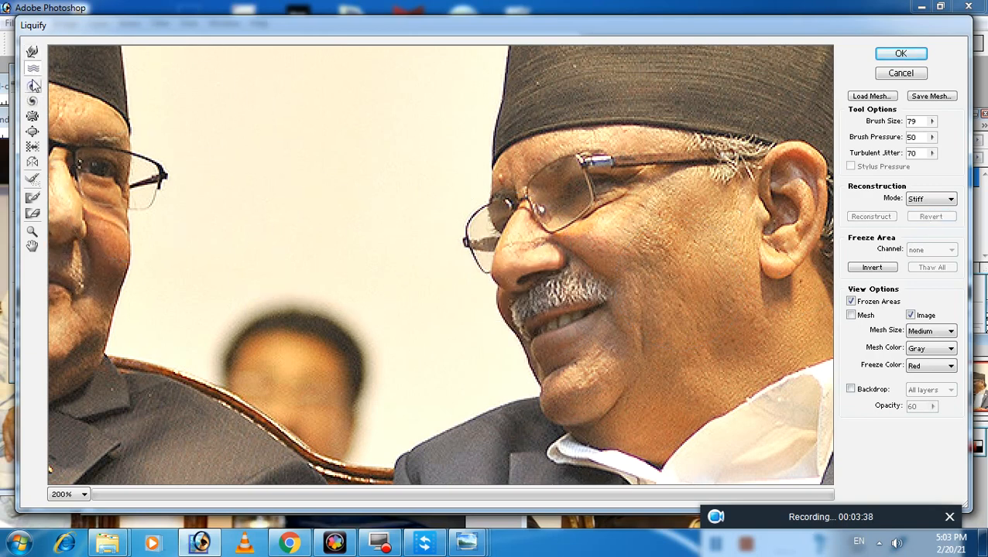
mouse_move(555, 195)
mouse_down()
mouse_move(576, 349)
mouse_move(587, 142)
mouse_move(554, 255)
mouse_up()
click(929, 219)
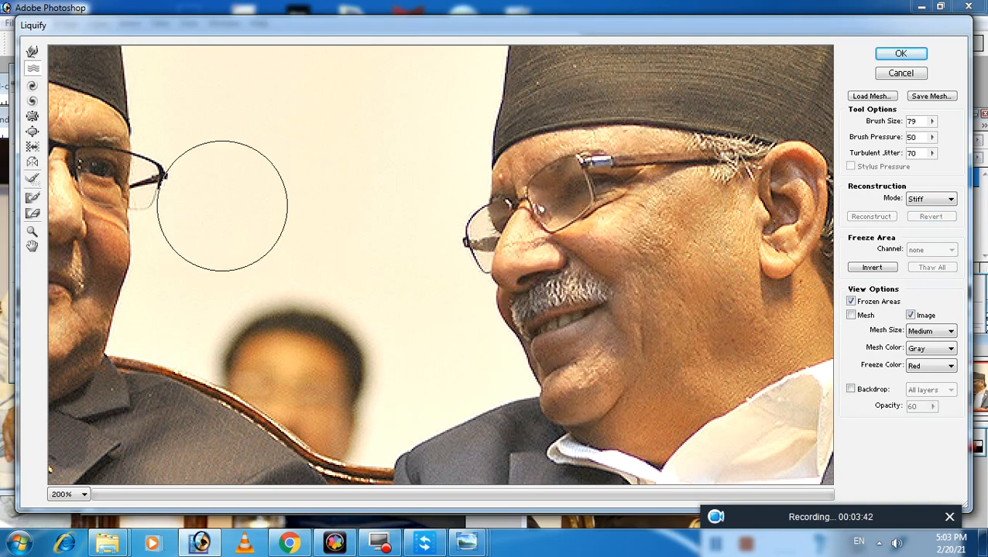
Step: Twirl the left man's face clockwise and the right man's face counterclockwise with brush size 200, and revert both twirls
click(32, 90)
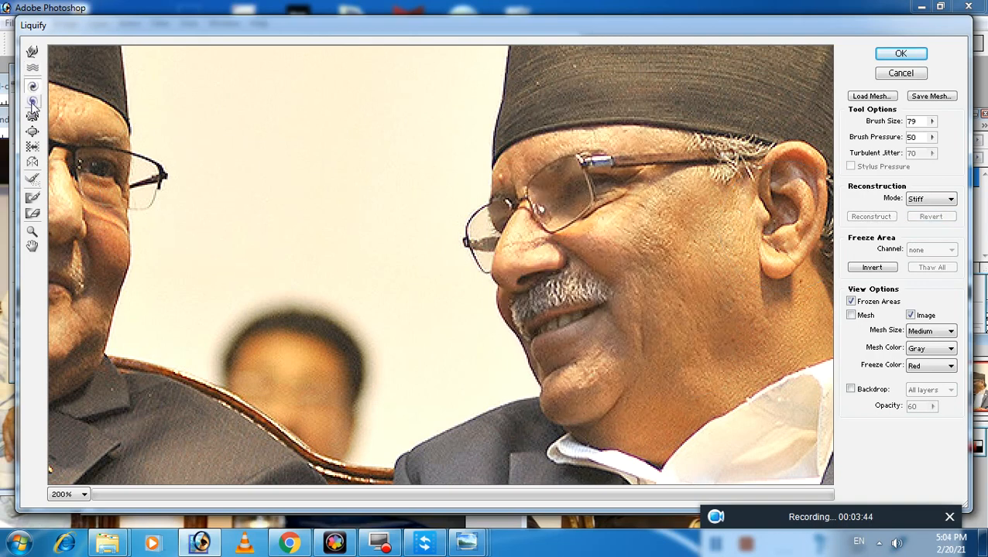
click(33, 102)
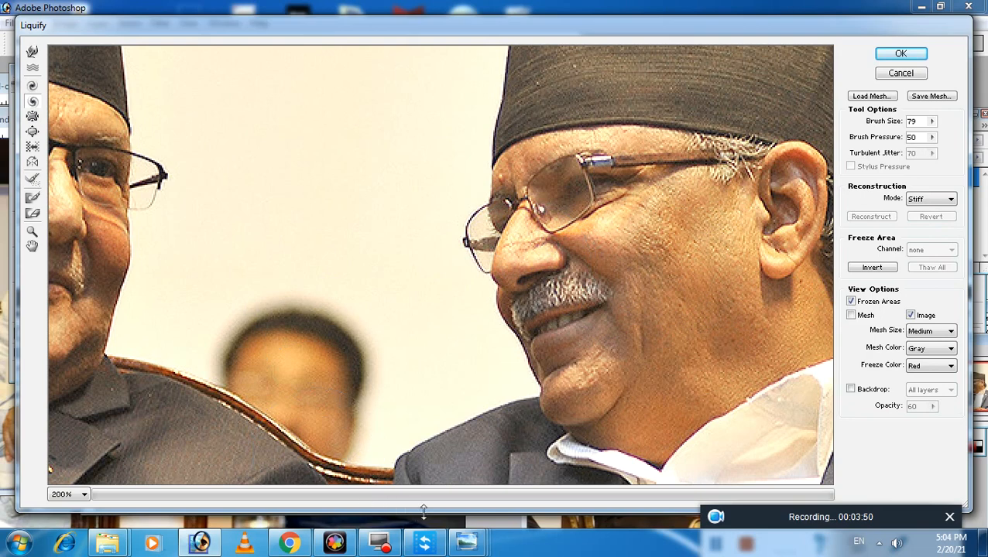
click(32, 248)
drag(51, 255, 111, 254)
click(32, 85)
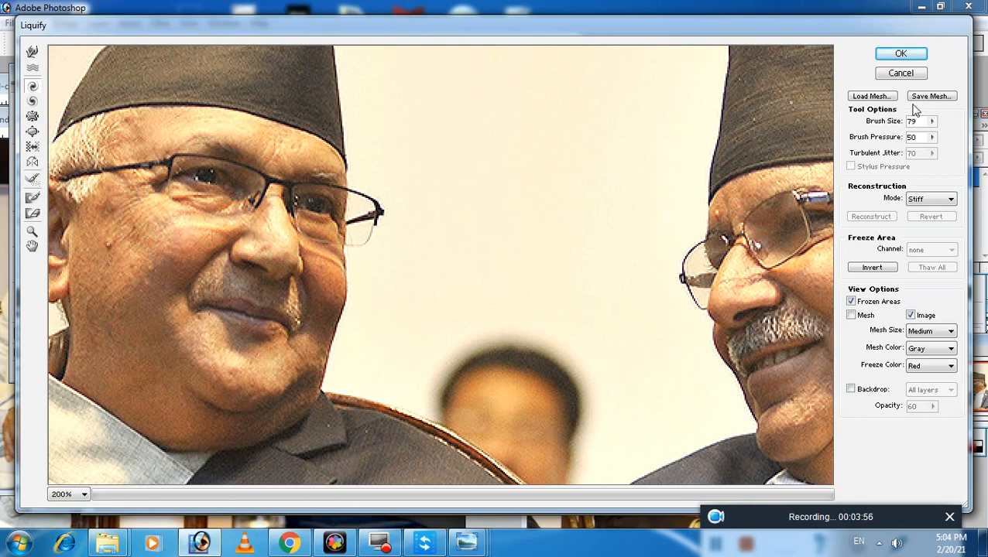
click(933, 122)
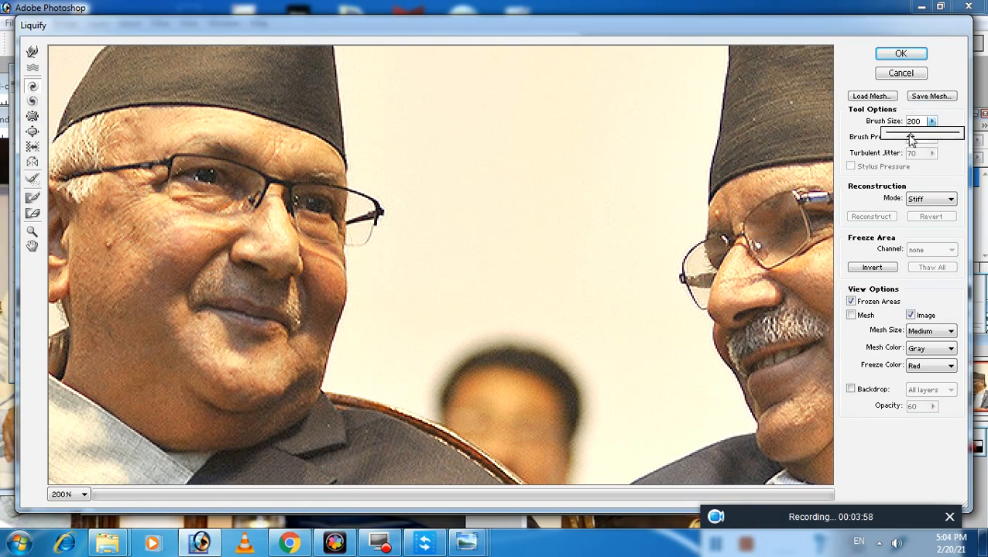
click(255, 253)
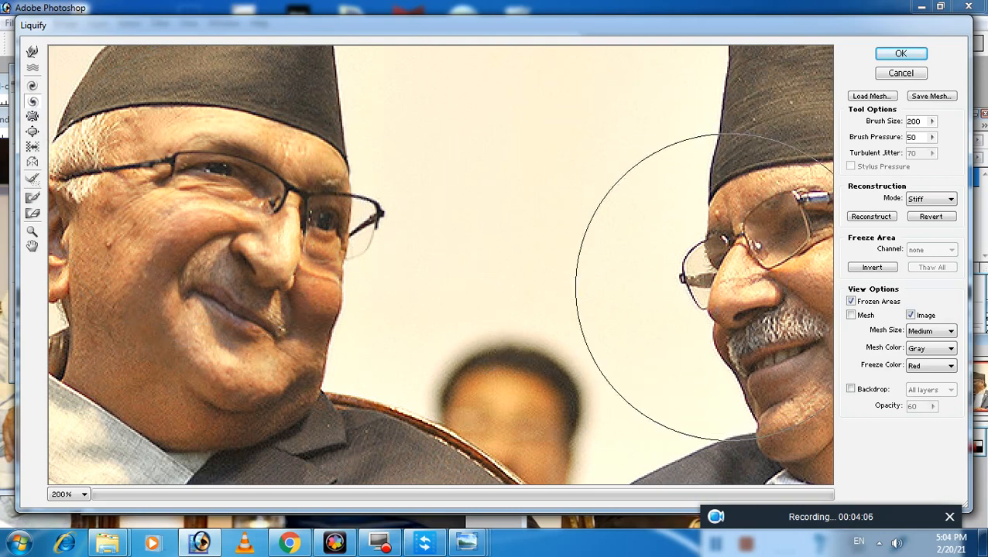
click(728, 285)
click(728, 285)
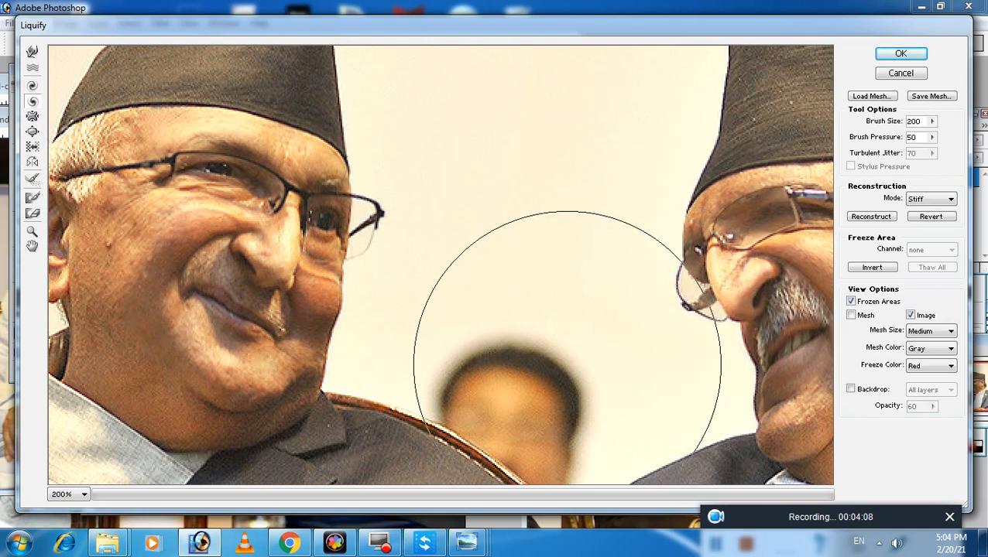
click(932, 220)
Step: Pucker the left man's nose and mouth inward with brush size 200, and revert the distortion
click(32, 117)
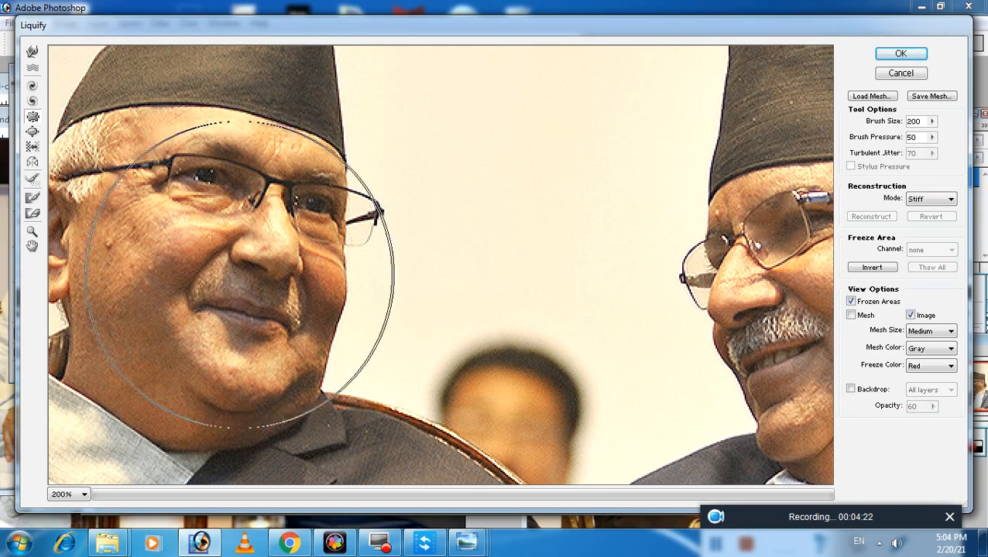
mouse_move(244, 271)
mouse_down()
mouse_move(272, 268)
mouse_move(264, 325)
mouse_up()
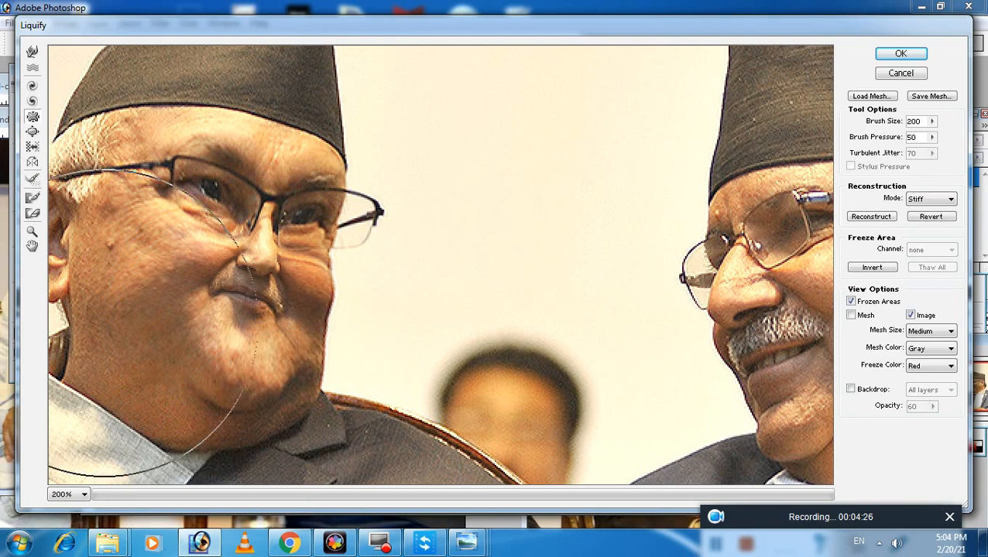
drag(260, 267, 255, 329)
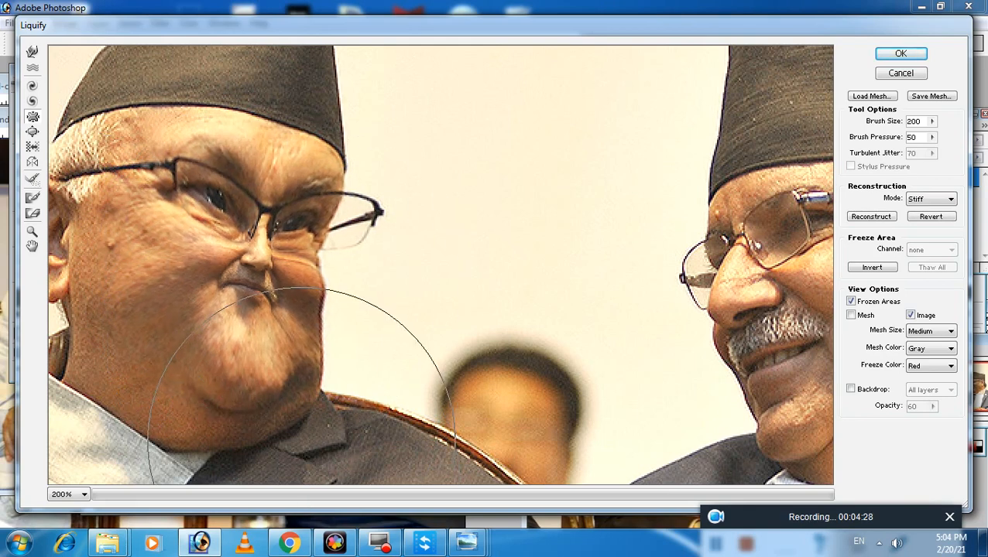
click(932, 219)
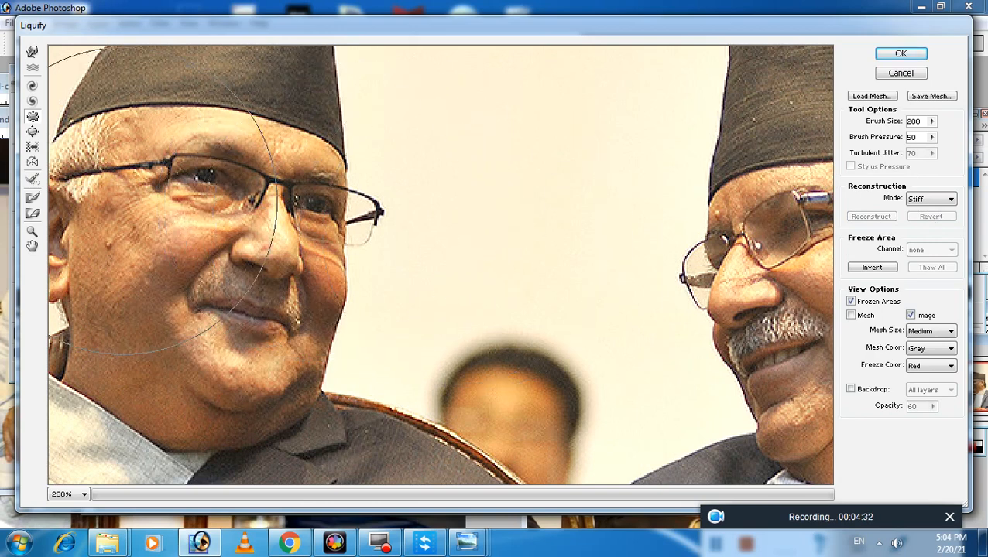
Step: Pucker only the tip of the left man's nose with brush size 48, and revert the distortion
click(35, 121)
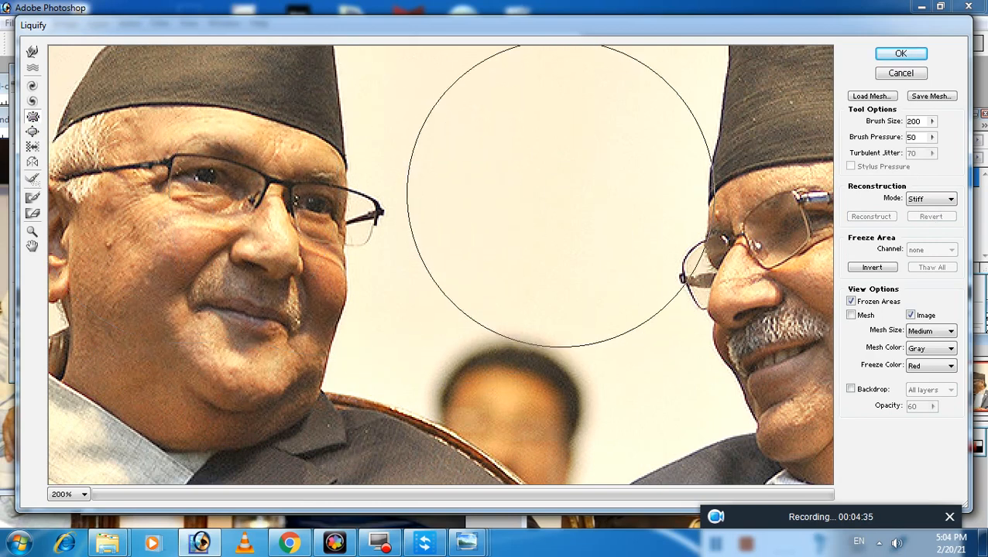
click(932, 122)
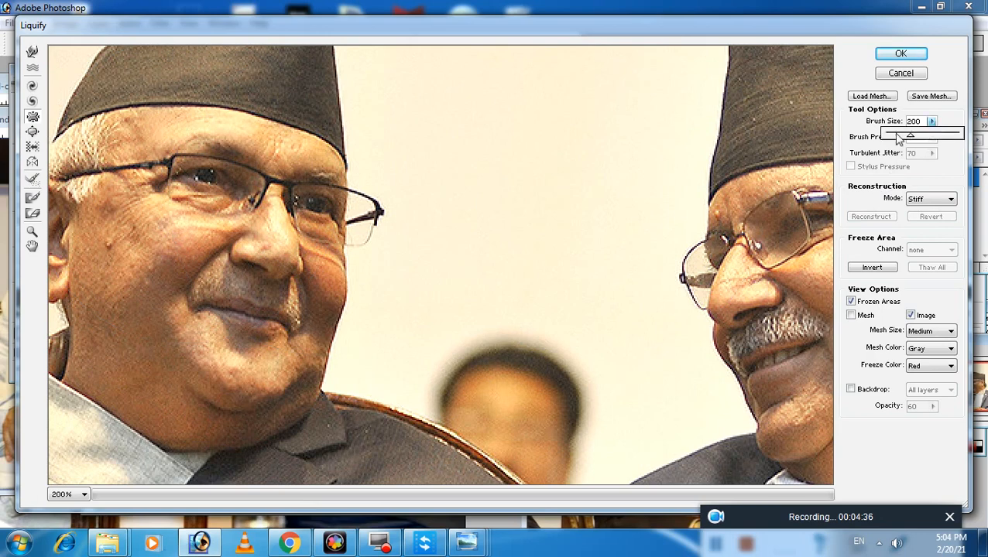
click(277, 250)
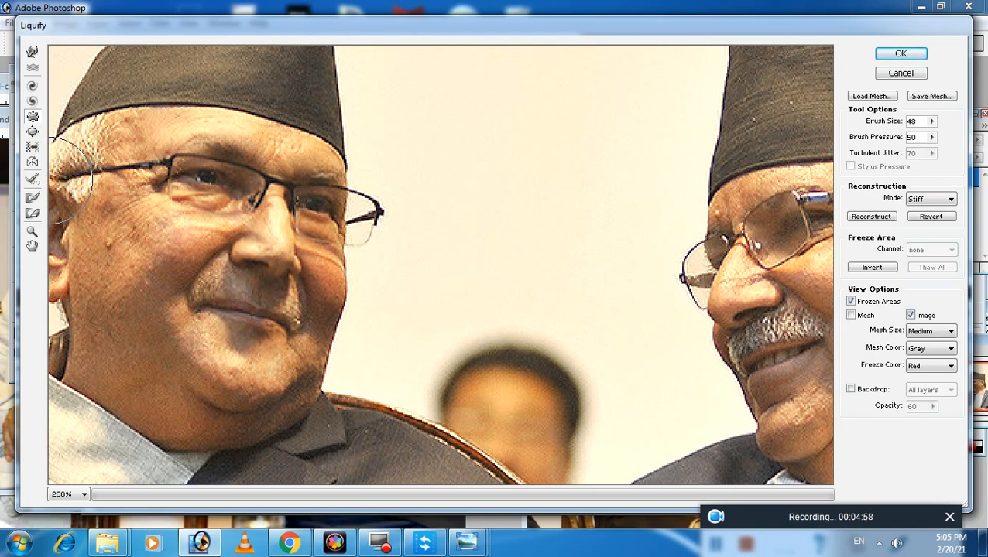
click(932, 218)
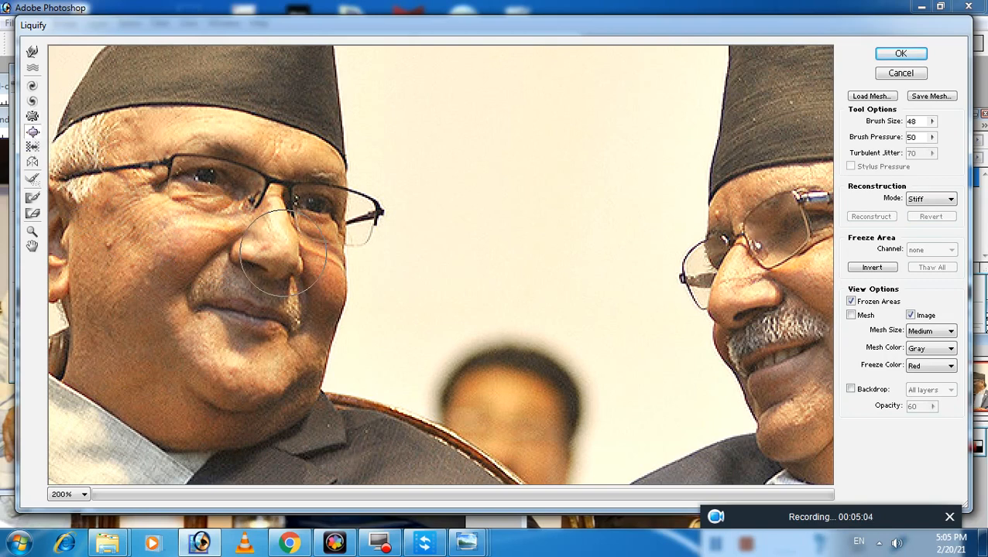
Step: Bloat the left man's nose into a large bulb using the Bloat tool with brush size 91
click(932, 122)
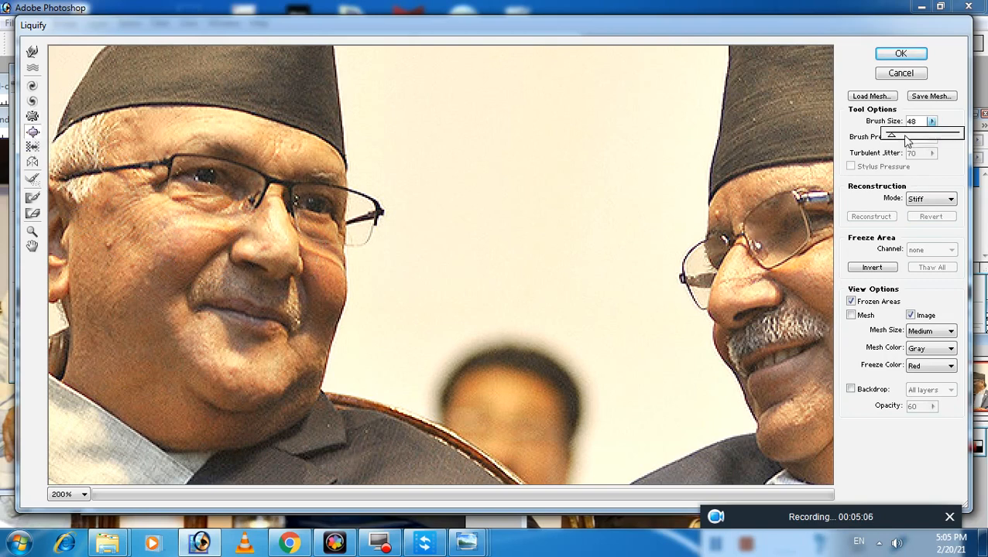
click(278, 252)
click(277, 251)
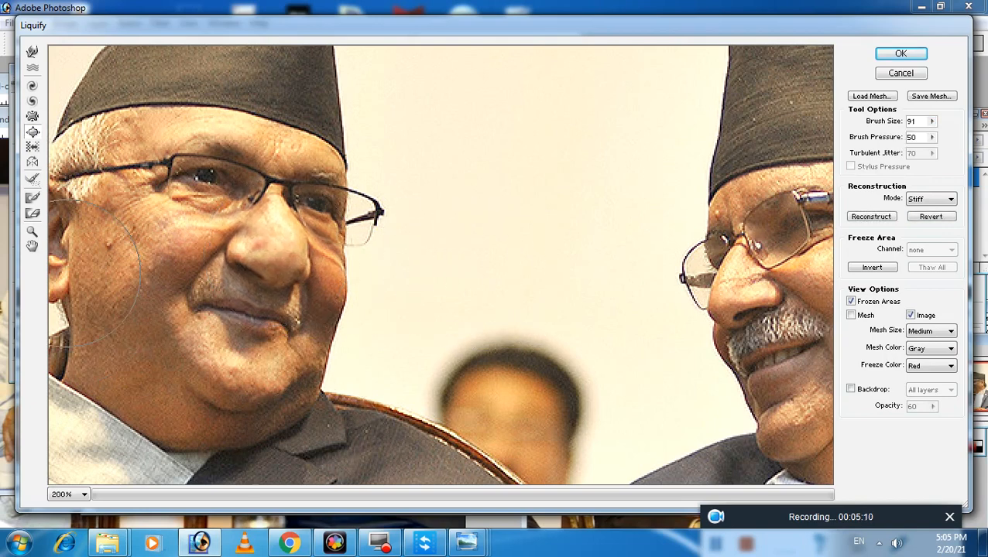
click(277, 248)
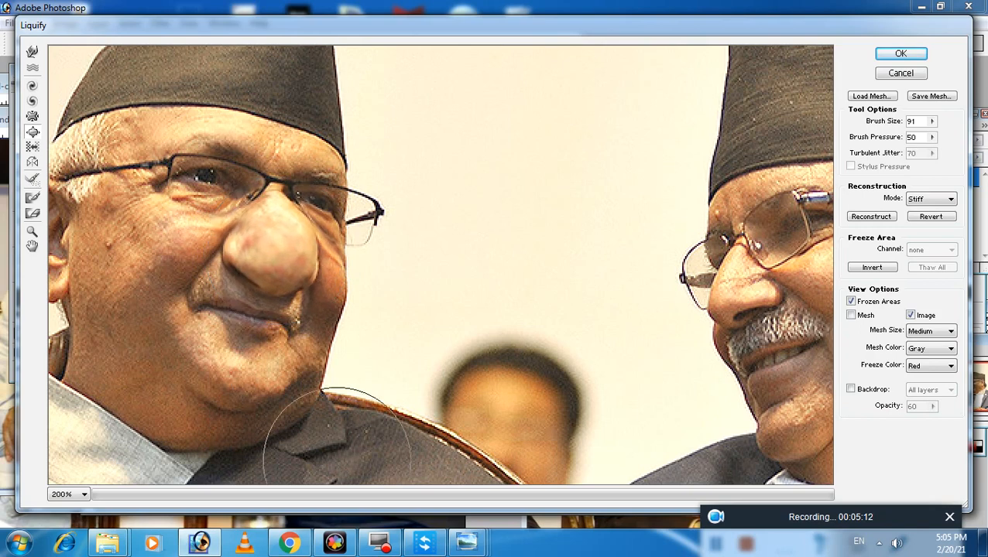
Step: Bloat the right man's mouth and glasses and the left man's mouth, and revert all the bloating
click(31, 246)
drag(500, 292, 337, 291)
click(32, 133)
mouse_move(569, 286)
mouse_down()
mouse_move(590, 352)
mouse_move(613, 357)
mouse_move(616, 232)
mouse_up()
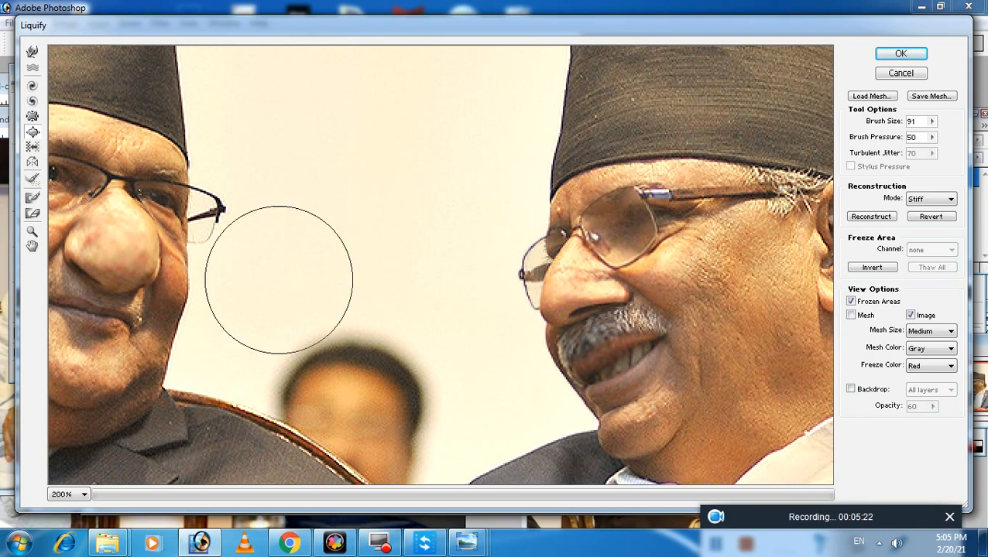
drag(112, 302, 112, 306)
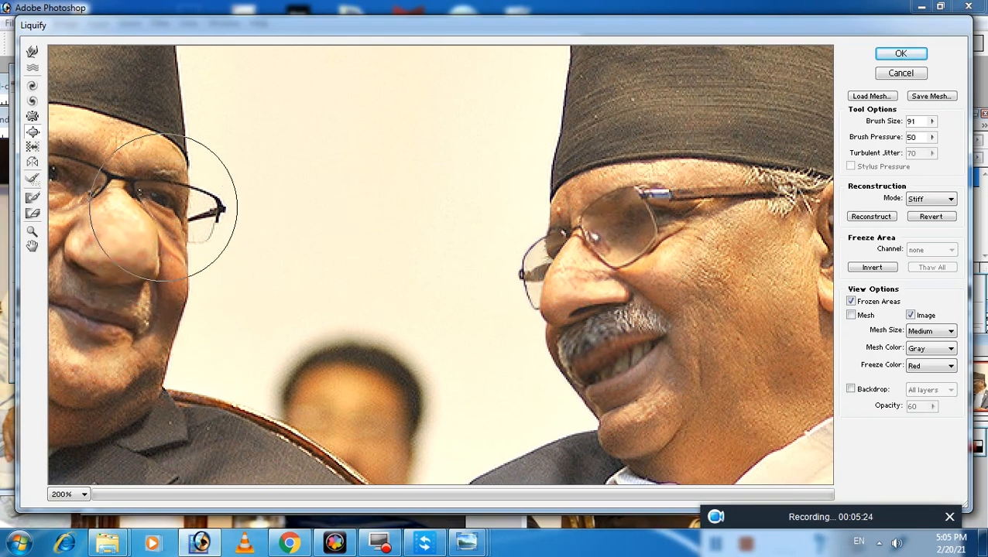
click(32, 246)
drag(165, 290, 289, 292)
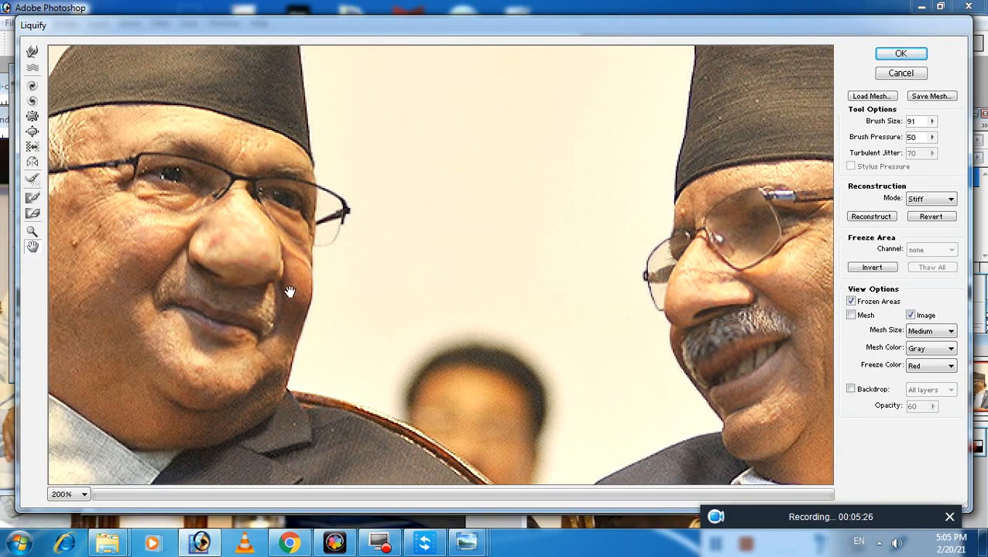
click(931, 218)
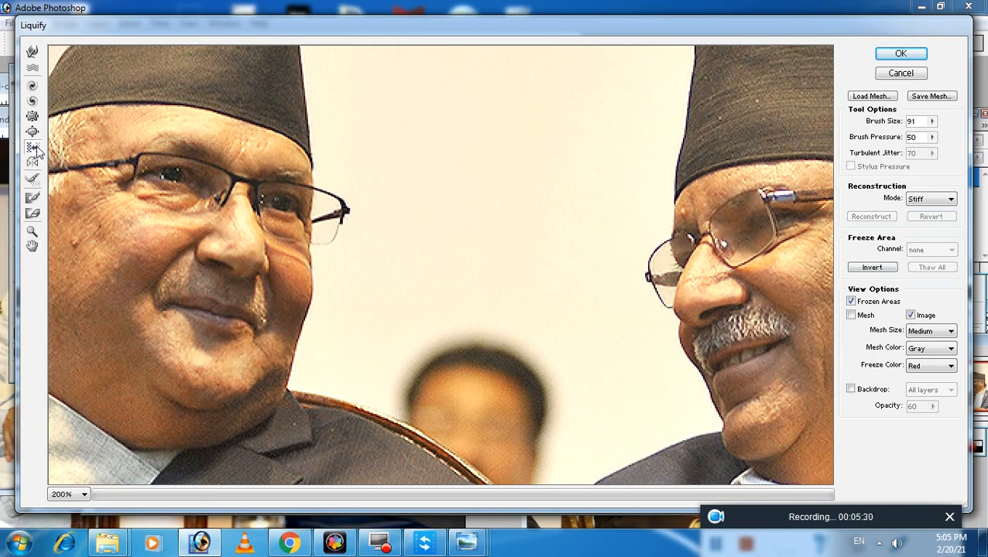
Step: Smear the left man's face and the right man's nose with the Shift Pixels tool, reverting the distortion after each
mouse_move(177, 184)
mouse_down()
mouse_move(236, 347)
mouse_move(161, 150)
mouse_move(147, 240)
mouse_move(183, 345)
mouse_move(196, 319)
mouse_move(176, 189)
mouse_move(198, 314)
mouse_move(203, 256)
mouse_move(221, 320)
mouse_up()
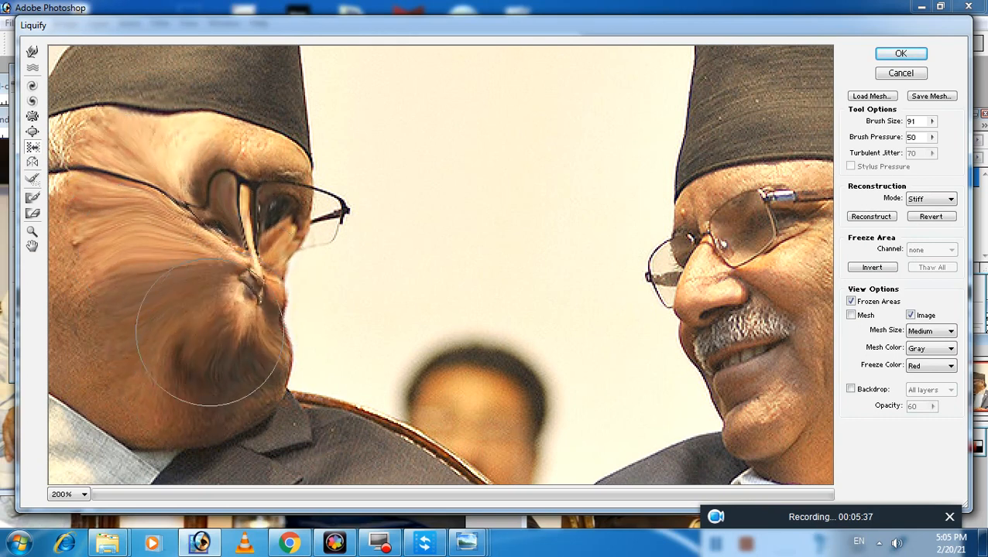
click(932, 219)
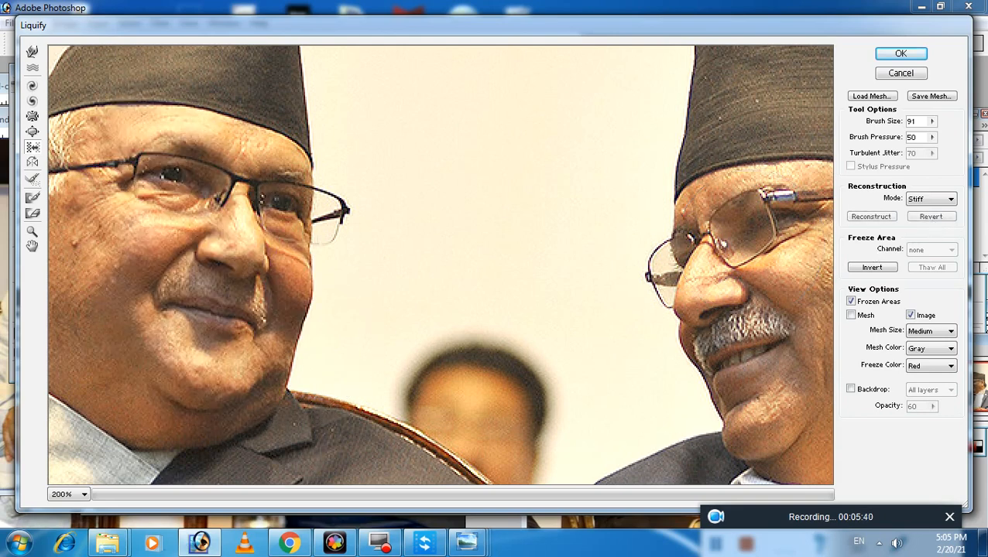
drag(749, 257, 730, 306)
click(932, 218)
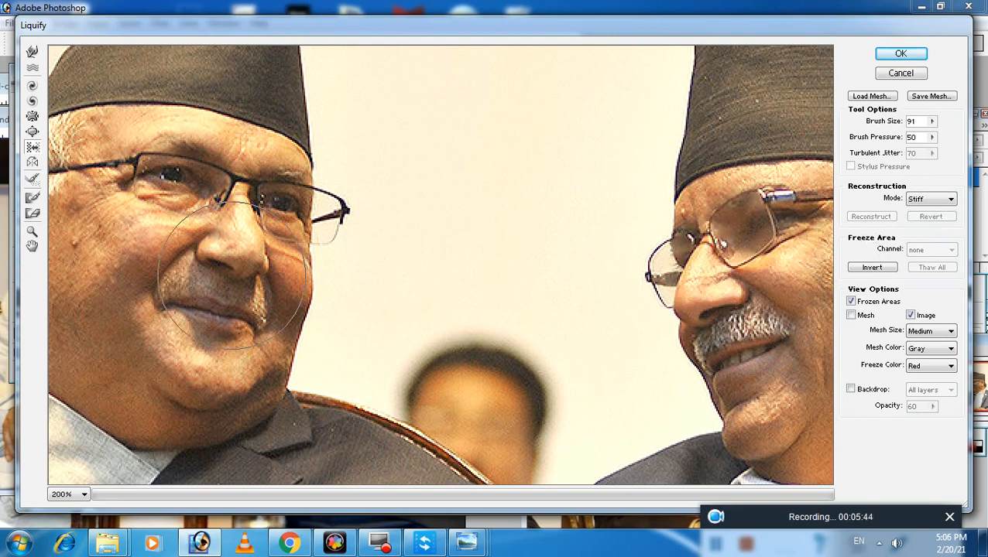
Step: Try the Reflection tool from the left man's eye across his face into the background, and revert the distortion
click(32, 162)
mouse_move(157, 188)
mouse_down()
mouse_move(187, 243)
mouse_move(223, 403)
mouse_move(567, 340)
mouse_up()
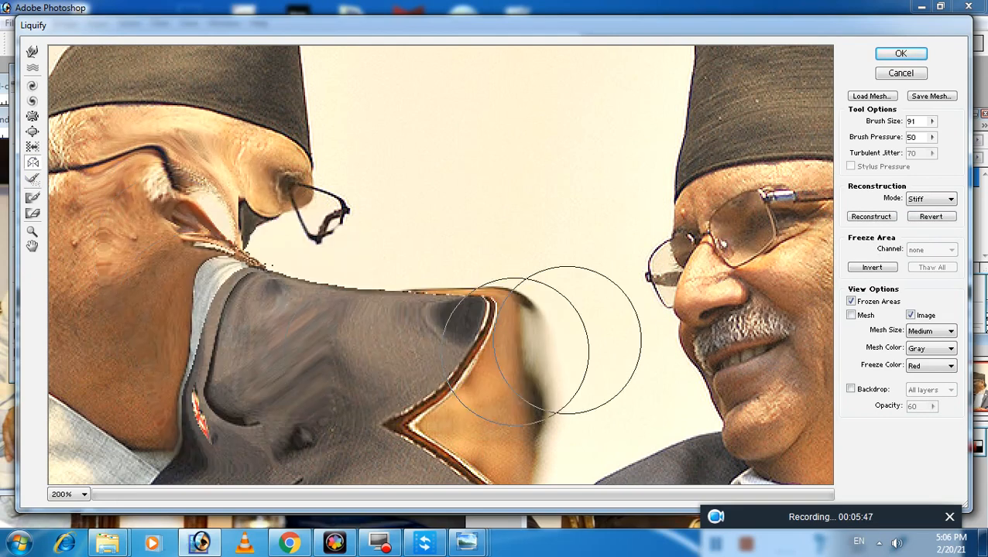
click(929, 217)
Step: Paint a freeze mask over the left man's face with the Freeze tool, and undo the mask
click(33, 179)
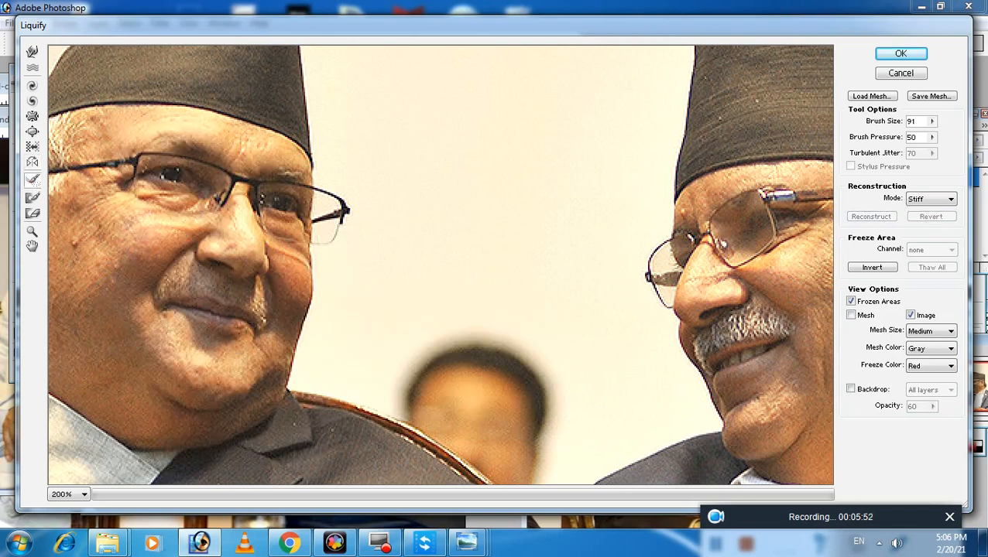
click(32, 198)
mouse_move(155, 179)
mouse_down()
mouse_move(178, 333)
mouse_move(116, 155)
mouse_move(256, 306)
mouse_up()
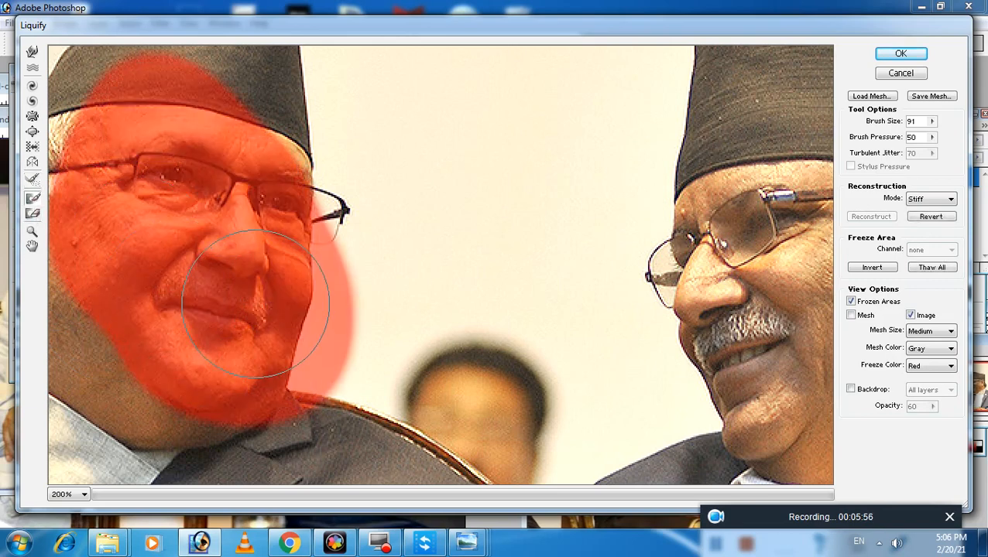
key(ctrl+z)
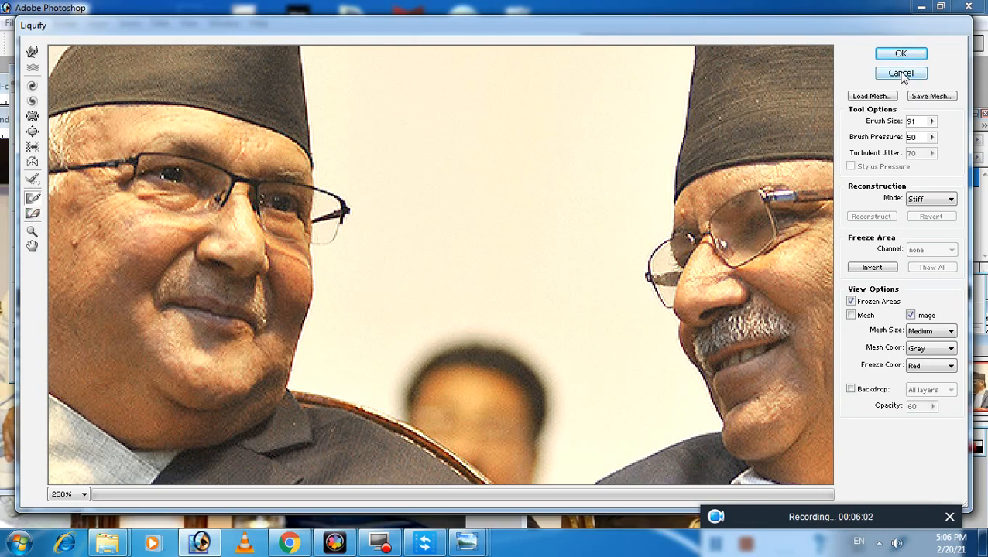
click(900, 74)
drag(704, 89, 394, 288)
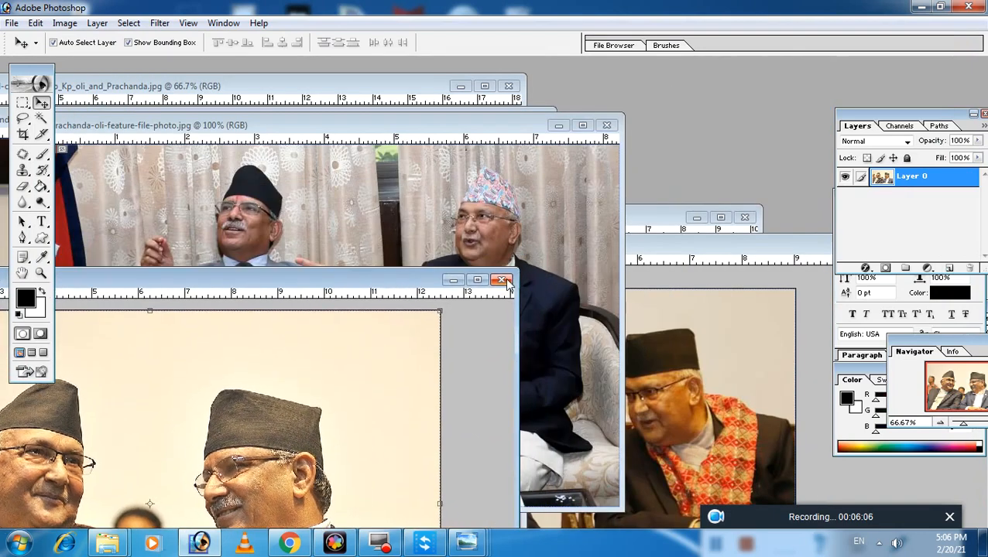
Step: Bring kp-oli-prachand.2e16d0ba.fill-650x500.jpg to the front and position its window so the whole image is in view
click(689, 314)
drag(561, 249, 452, 120)
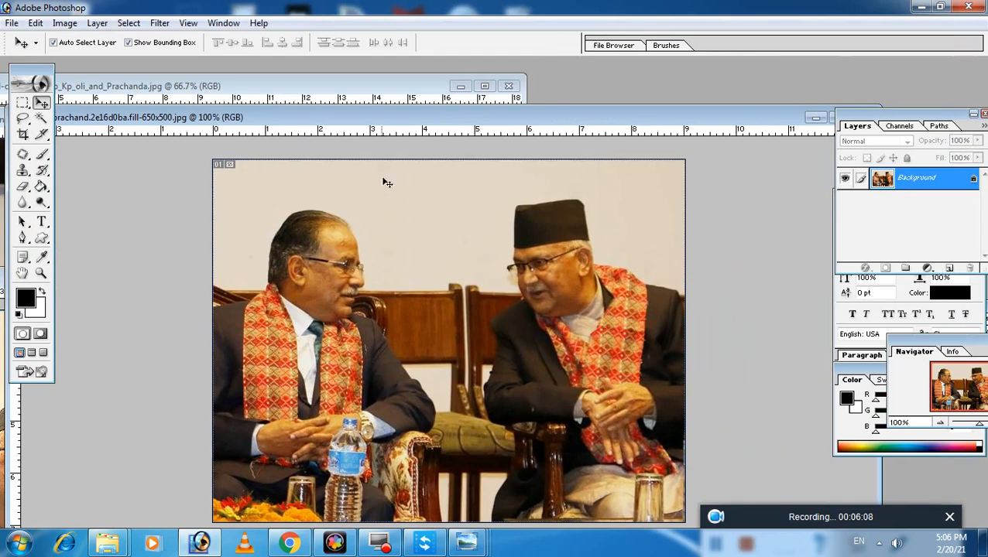
drag(312, 124, 293, 73)
click(41, 273)
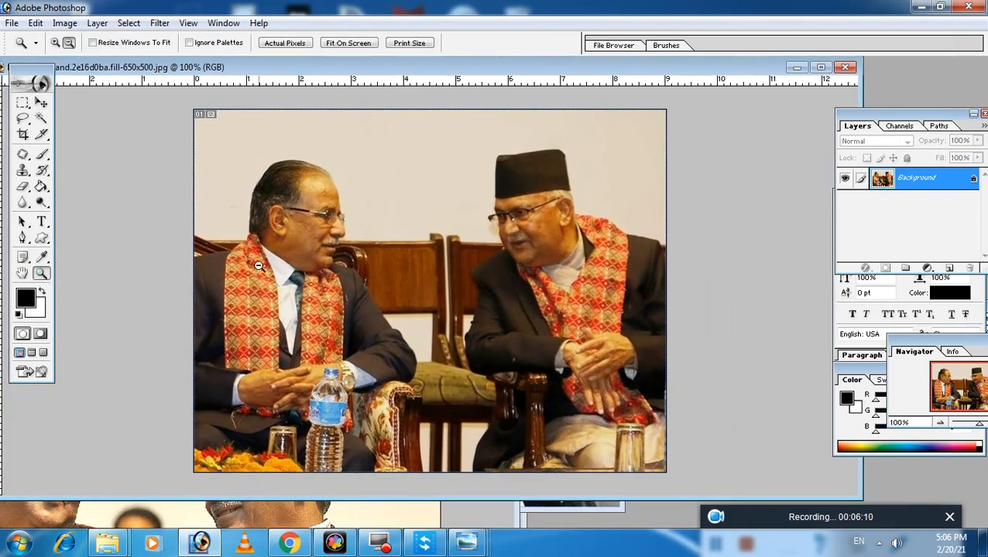
click(326, 266)
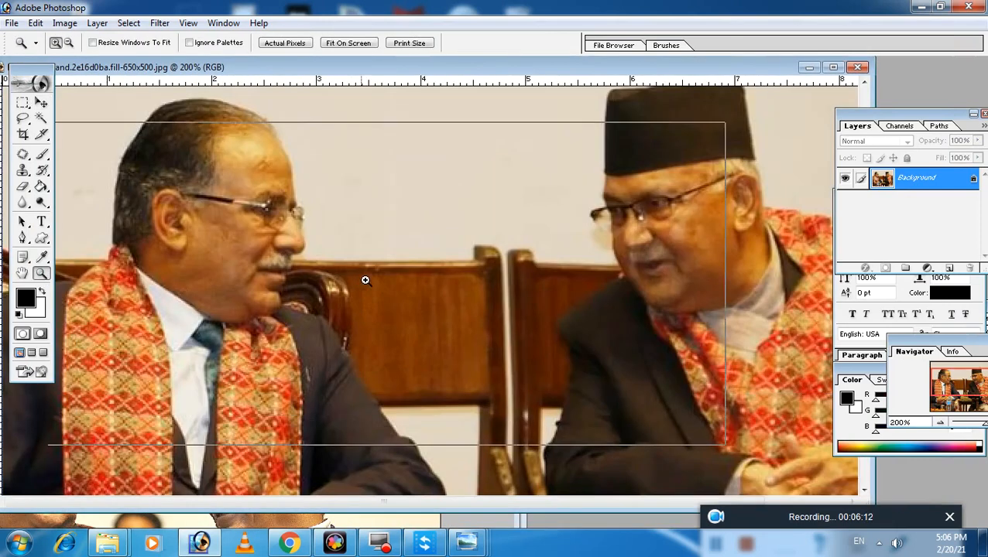
alt+click(470, 305)
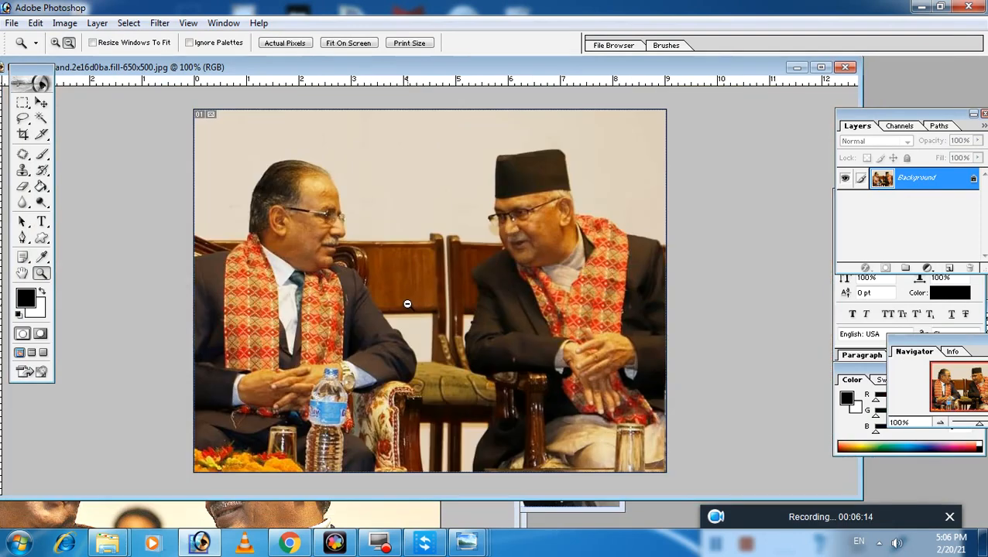
click(41, 102)
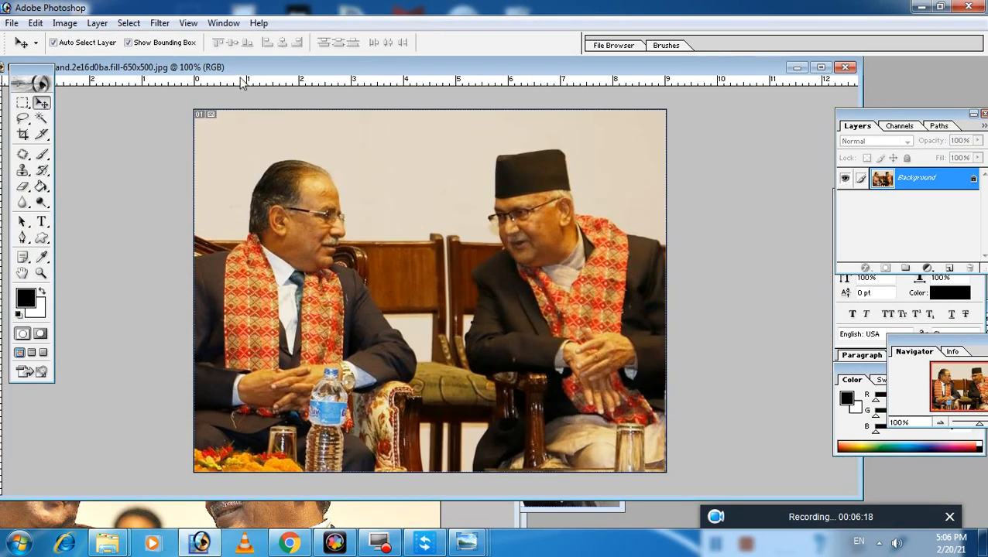
drag(261, 77, 280, 80)
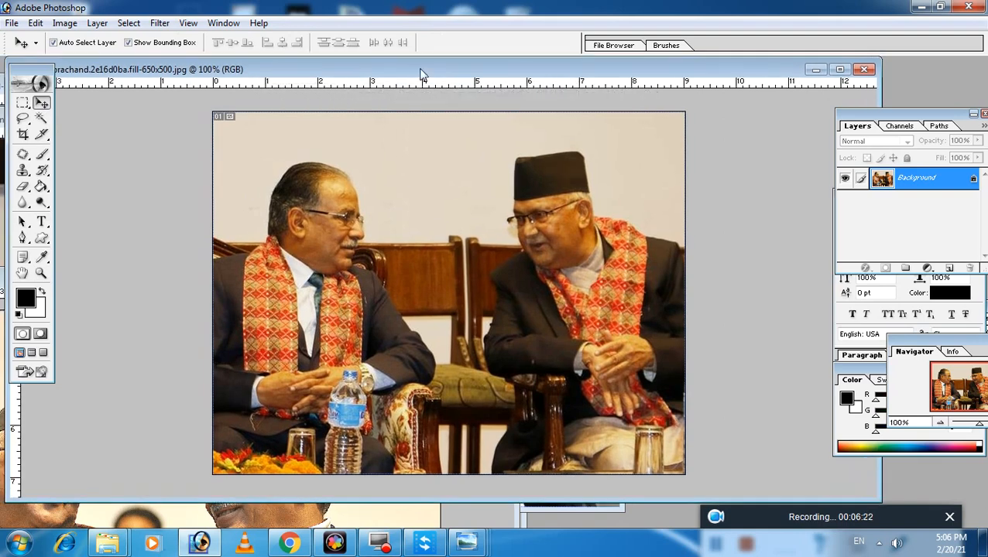
drag(435, 73, 439, 92)
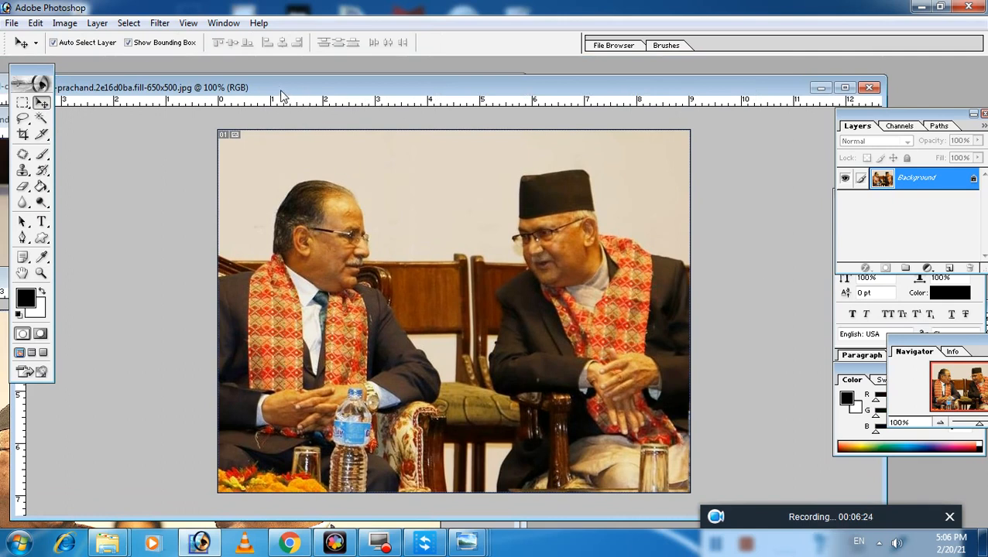
drag(282, 92, 318, 92)
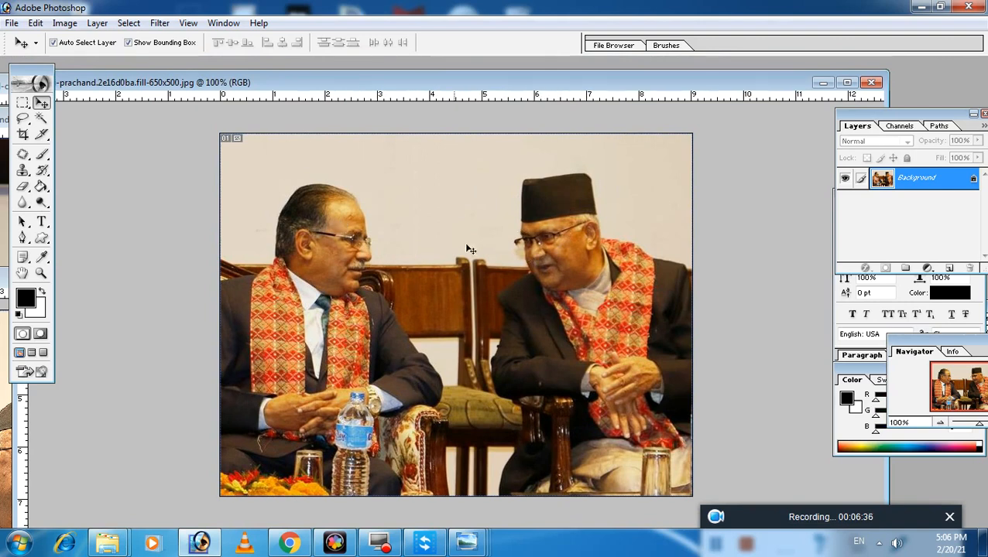
drag(366, 232, 536, 221)
click(503, 216)
drag(332, 90, 330, 99)
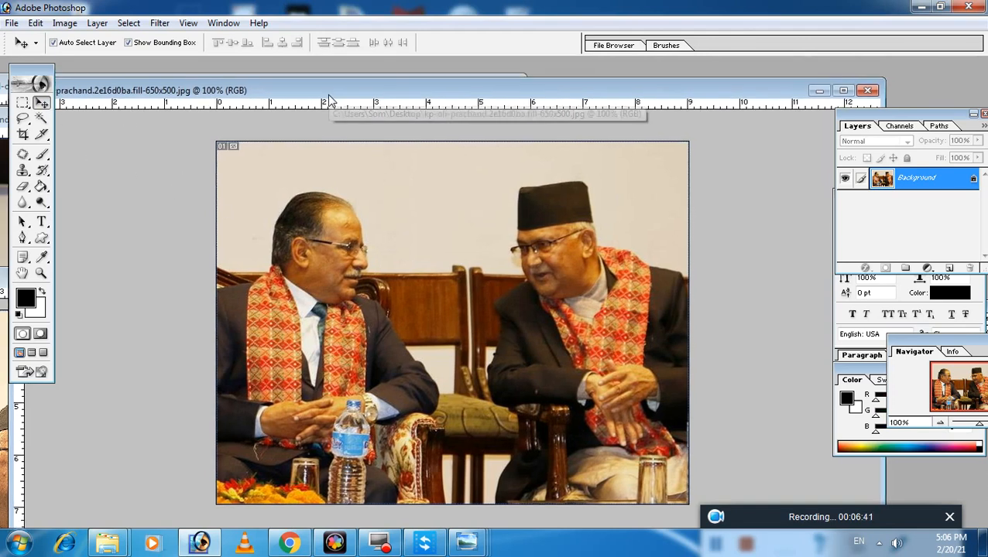
double_click(417, 97)
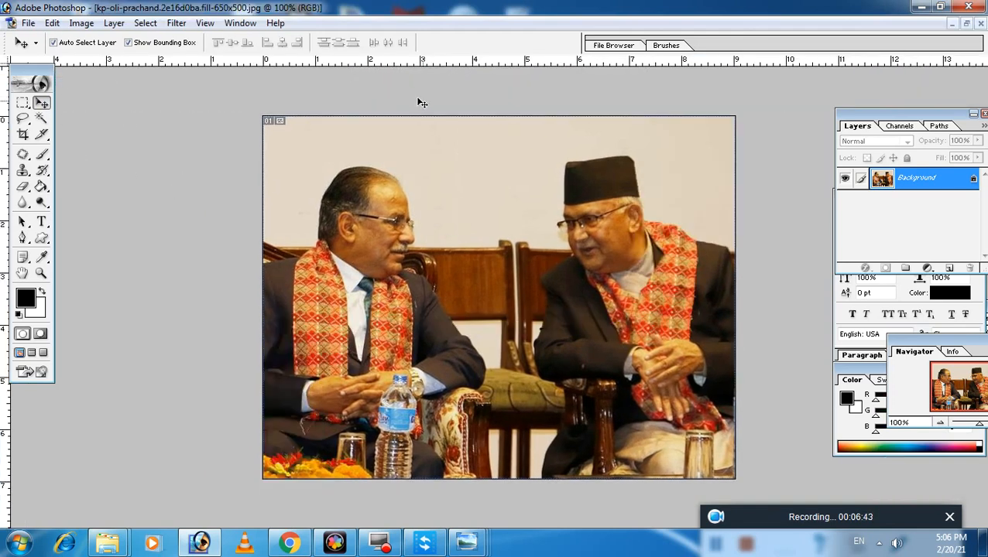
click(967, 24)
drag(346, 98, 378, 102)
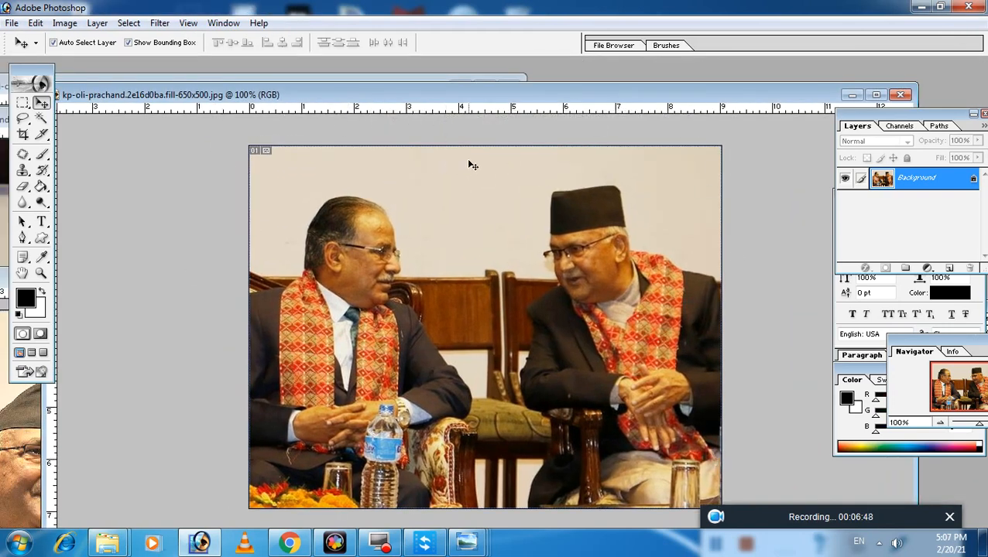
Step: Duplicate the kp-oli-prachand.2e16d0ba.fill-650x500.jpg image under the suggested copy name
drag(389, 100, 382, 99)
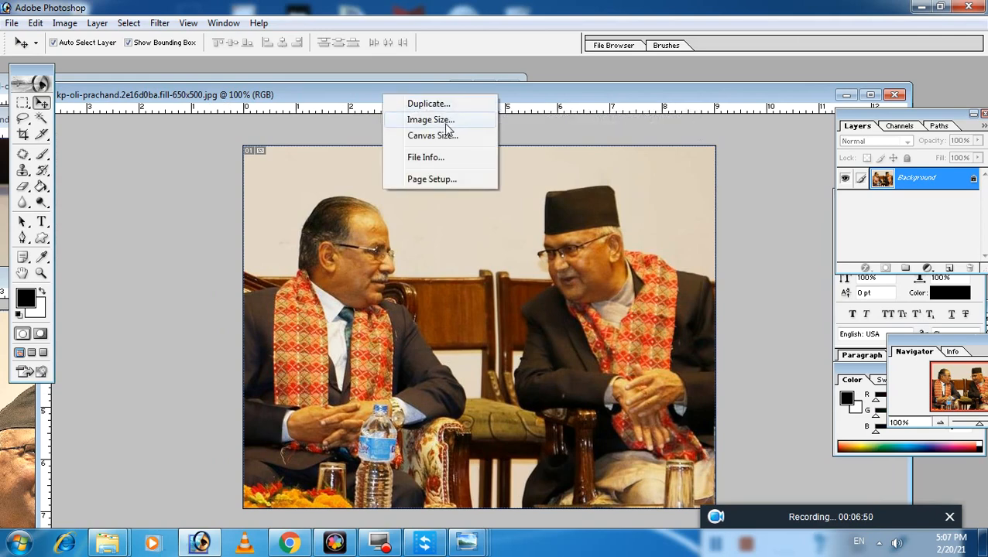
click(426, 104)
click(612, 261)
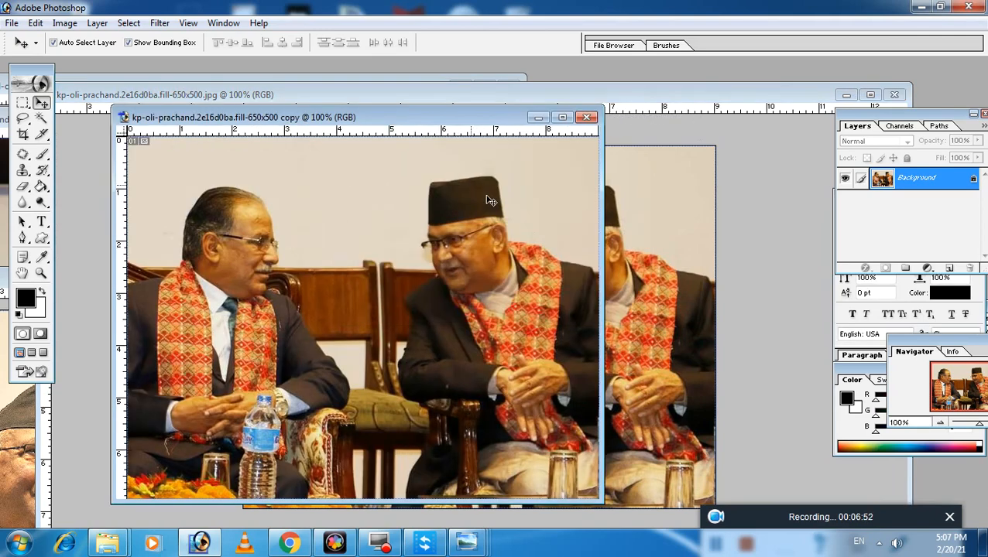
Step: Arrange the copy's window beside the original's window so that both images can be worked on together
drag(418, 116, 268, 107)
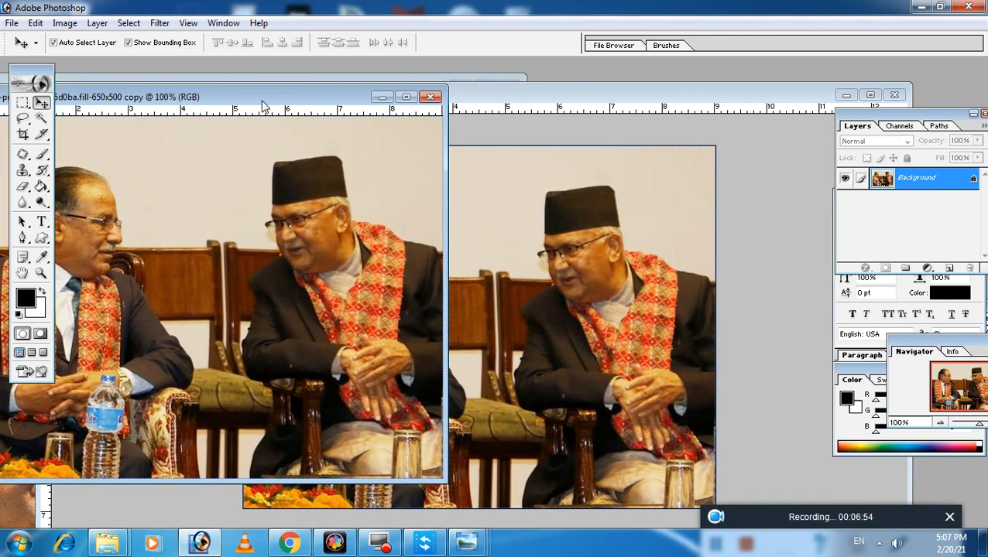
click(585, 170)
drag(441, 101, 511, 99)
drag(207, 98, 421, 107)
click(670, 98)
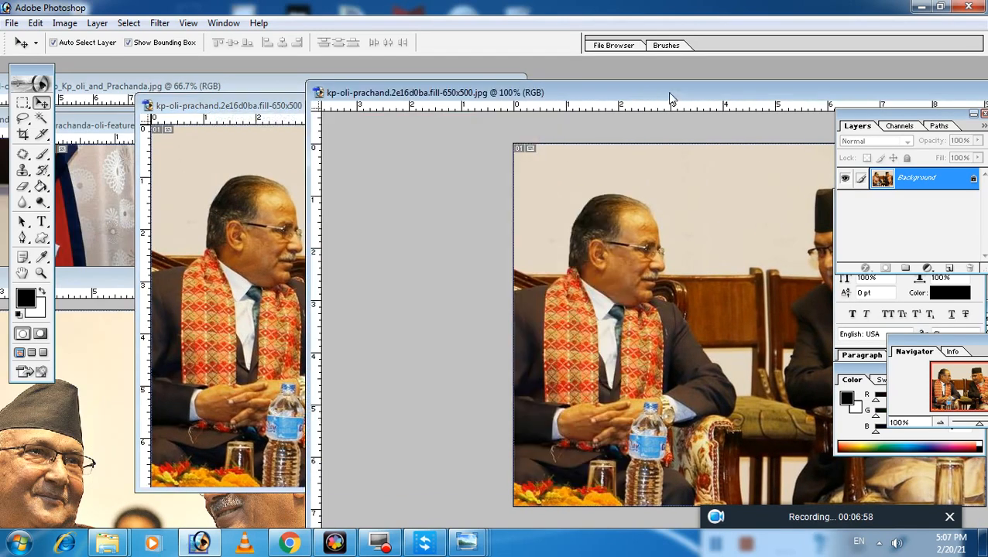
drag(670, 99, 534, 103)
click(165, 126)
drag(226, 102, 158, 198)
drag(264, 202, 245, 207)
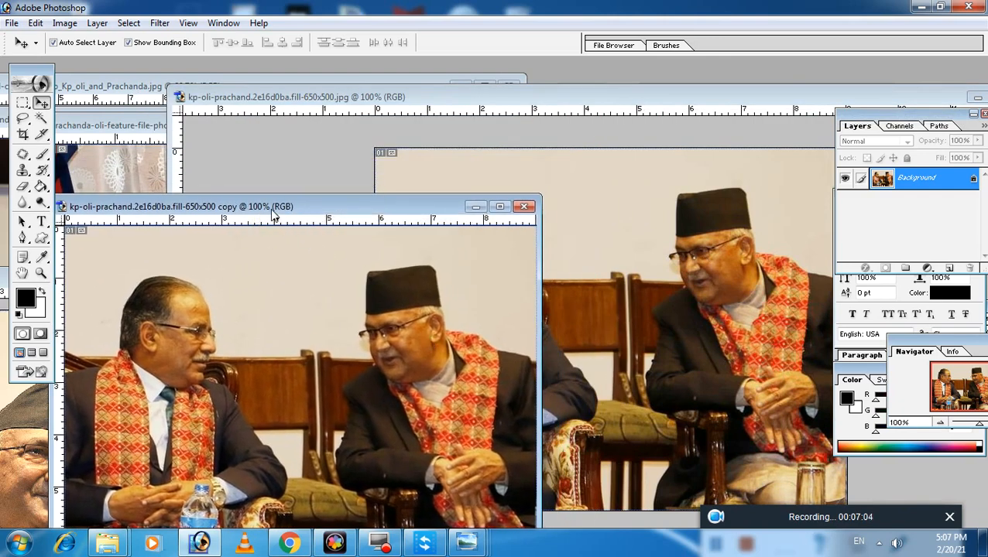
drag(272, 210, 400, 285)
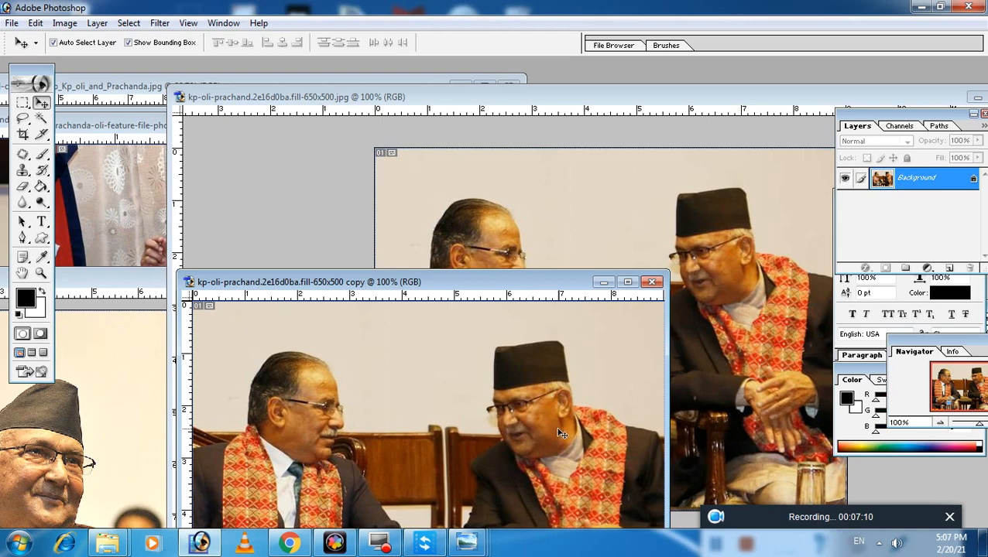
drag(487, 288, 475, 216)
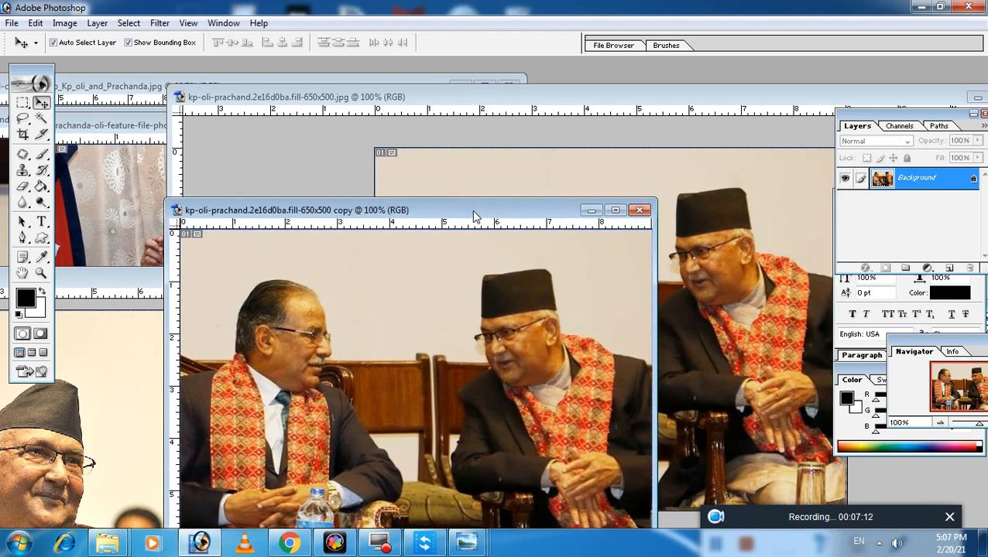
drag(367, 211, 306, 147)
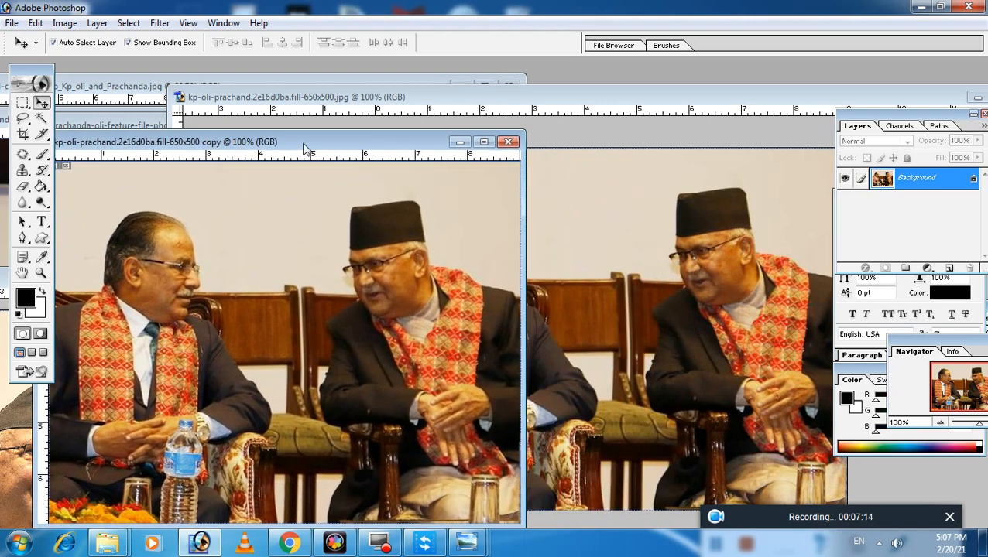
Step: Flip the copy's canvas horizontally and reposition its window in front of the original
click(65, 24)
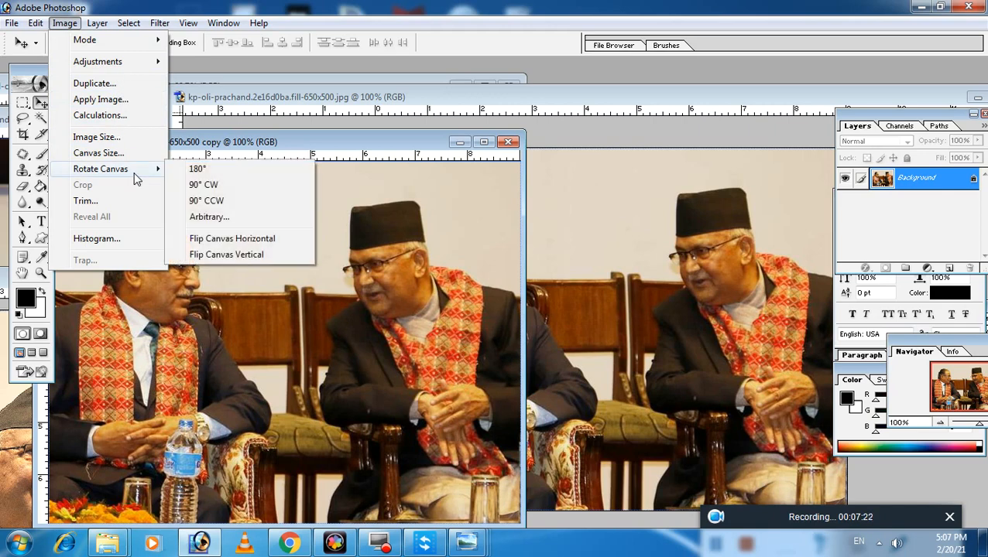
click(255, 246)
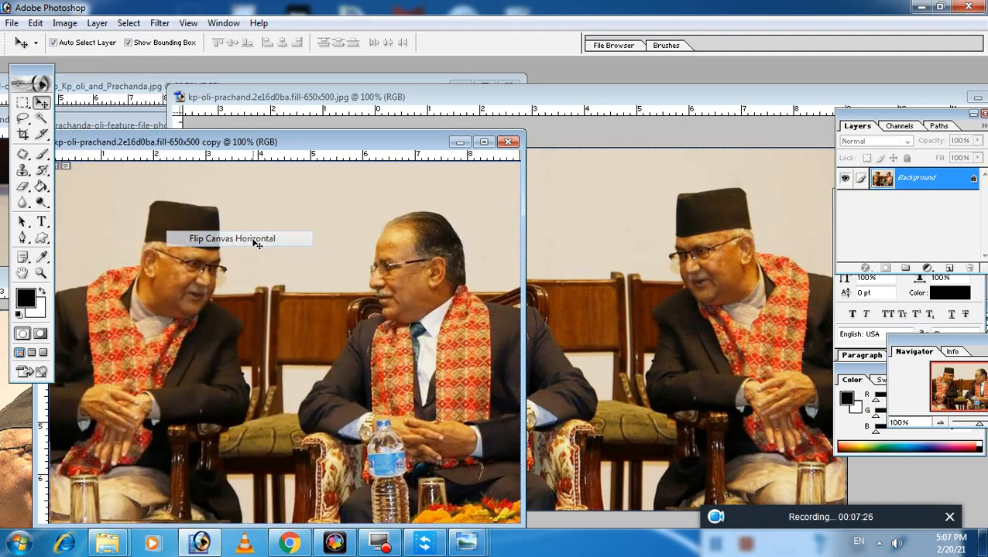
drag(187, 143, 174, 98)
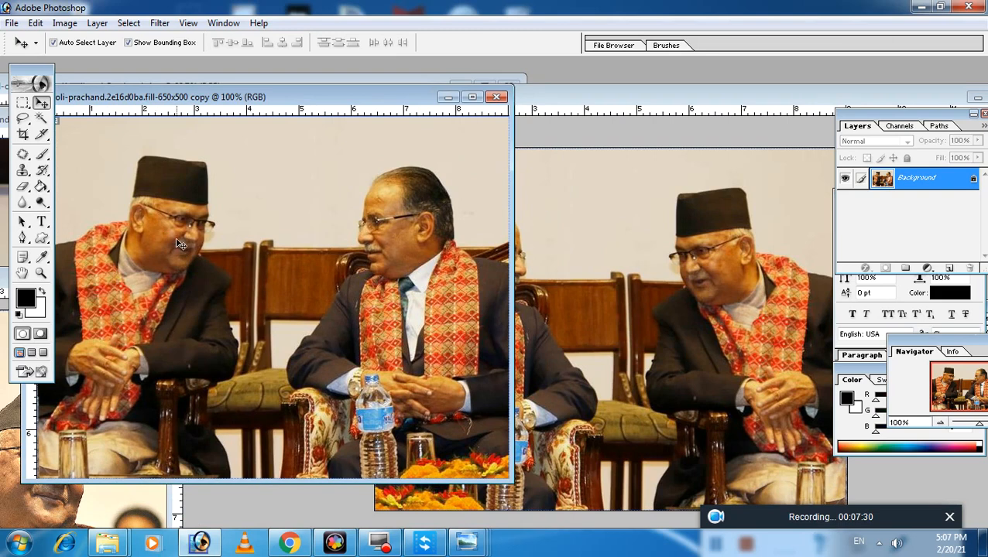
drag(198, 106, 247, 131)
Step: Start a Pen tool path along the lower edge of the man's black cap in the flipped copy at 400% zoom
click(41, 272)
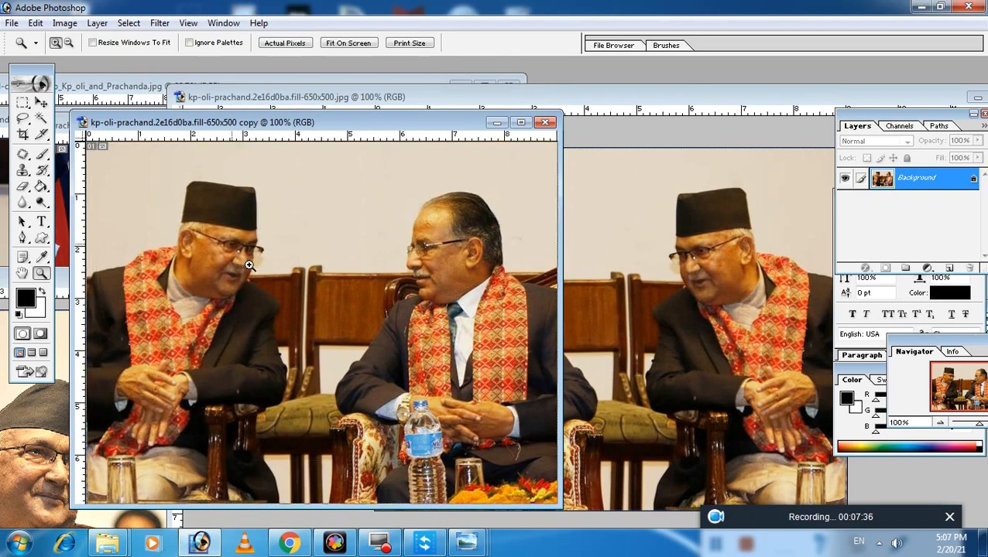
click(233, 245)
click(232, 245)
drag(573, 517, 662, 519)
click(394, 337)
drag(393, 337, 392, 352)
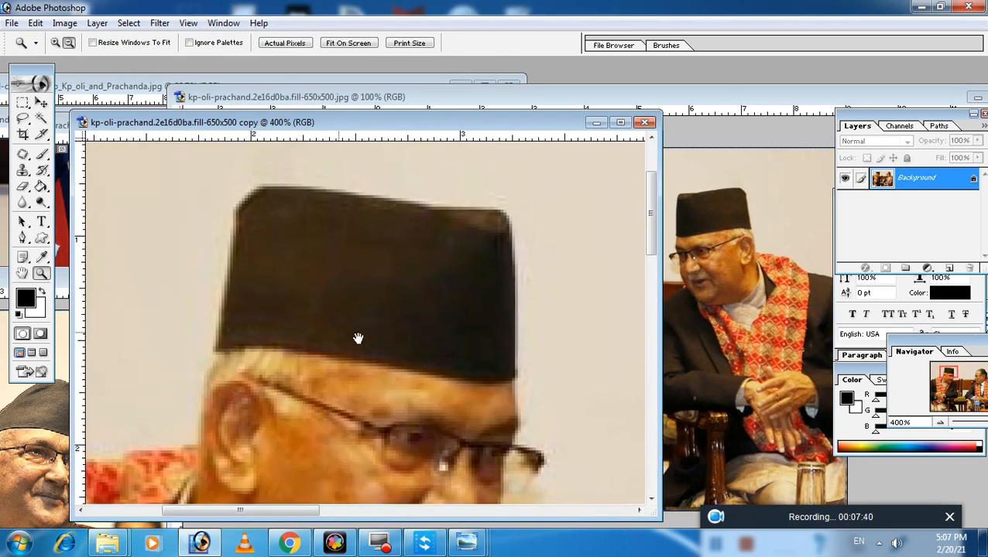
click(23, 237)
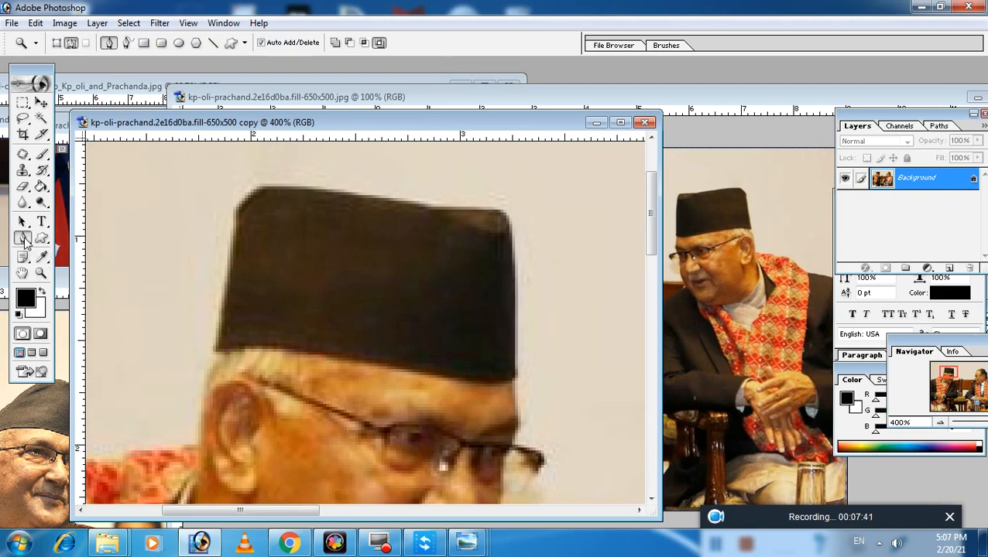
click(215, 352)
drag(267, 348, 286, 350)
click(377, 367)
click(427, 376)
click(466, 382)
click(497, 384)
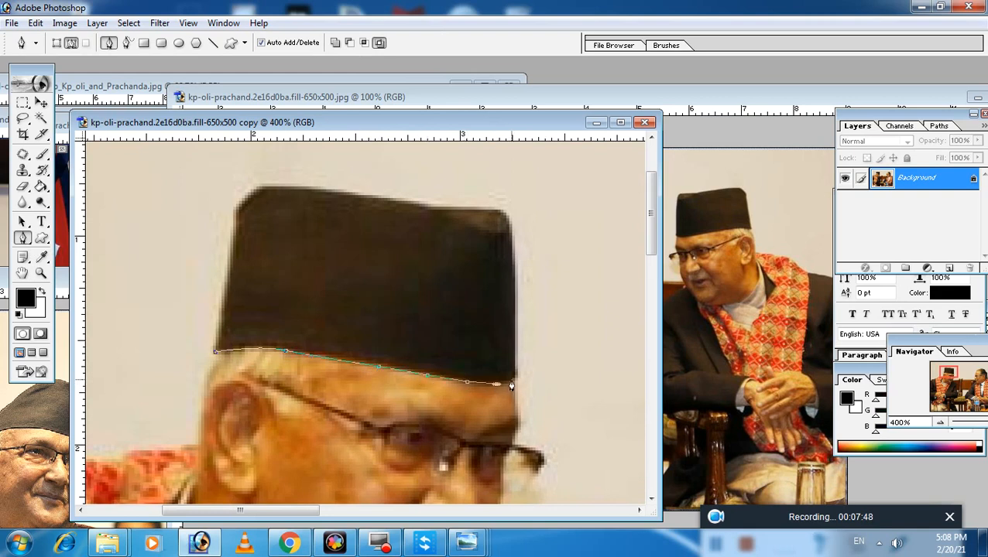
Step: Continue the path around the front, top and back edges of the black cap and close it at the starting point
click(508, 216)
click(458, 208)
click(417, 204)
click(385, 199)
click(354, 193)
click(326, 188)
click(287, 186)
click(265, 186)
click(238, 207)
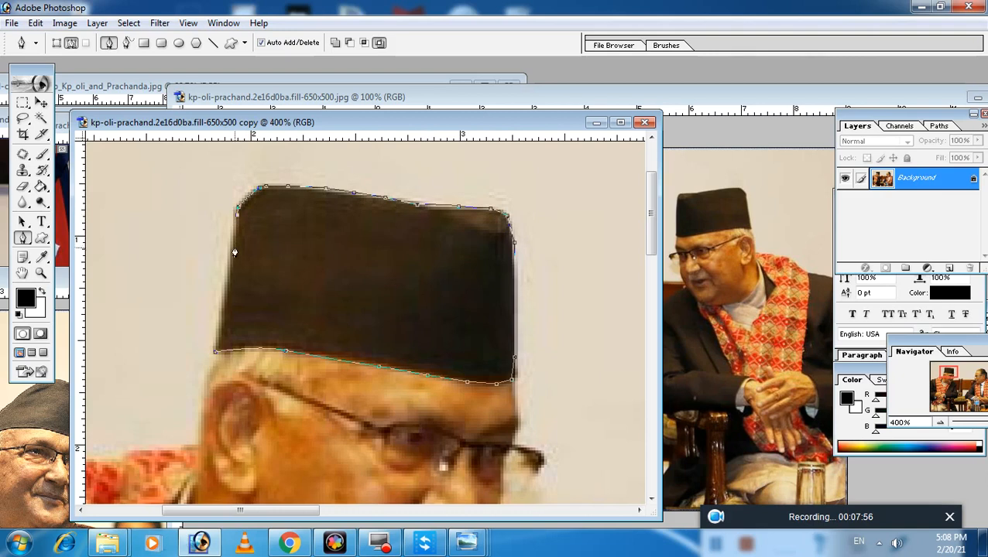
click(224, 285)
click(220, 318)
click(216, 339)
click(213, 355)
Step: Convert the cap path into a new anti-aliased selection with a feather radius of 1 pixel
right_click(286, 265)
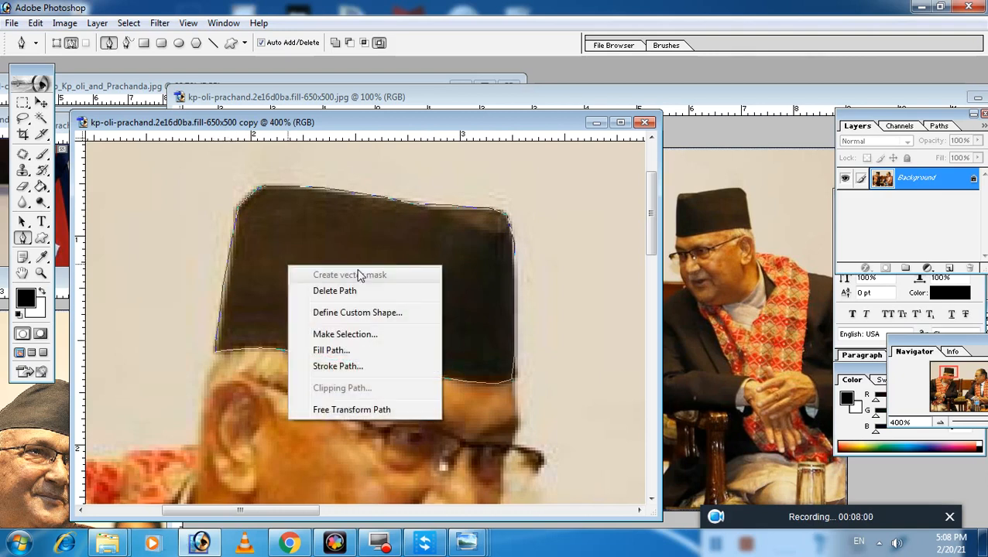
click(371, 336)
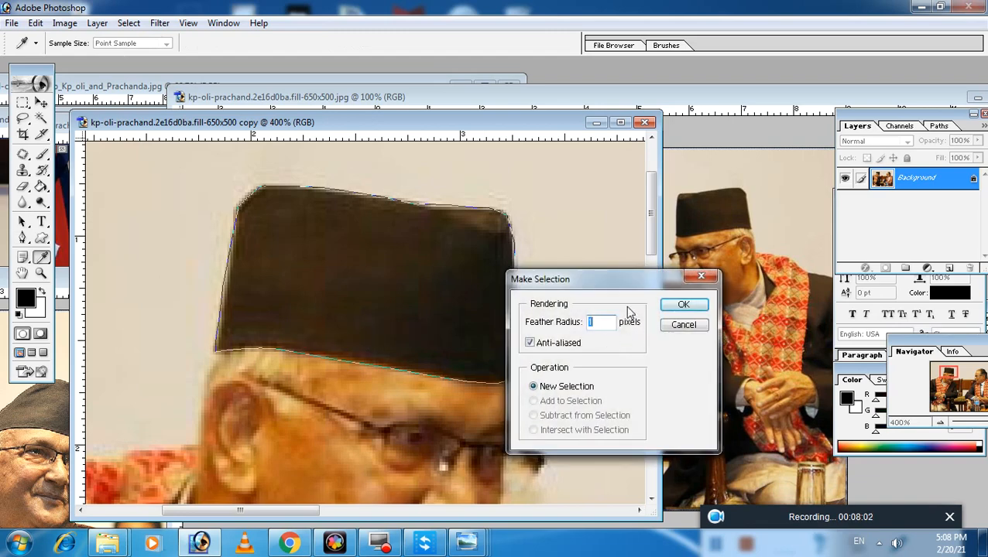
key(Return)
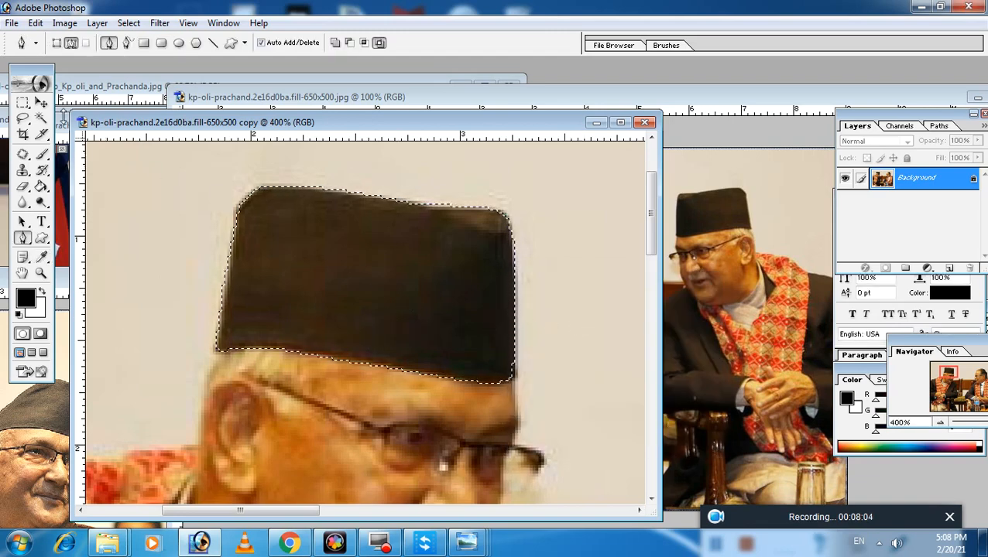
Step: Move the selected cap onto the left man's head in the original image, scale it to 121.8%, and narrow it slightly from its back edge
key(v)
drag(364, 287, 508, 223)
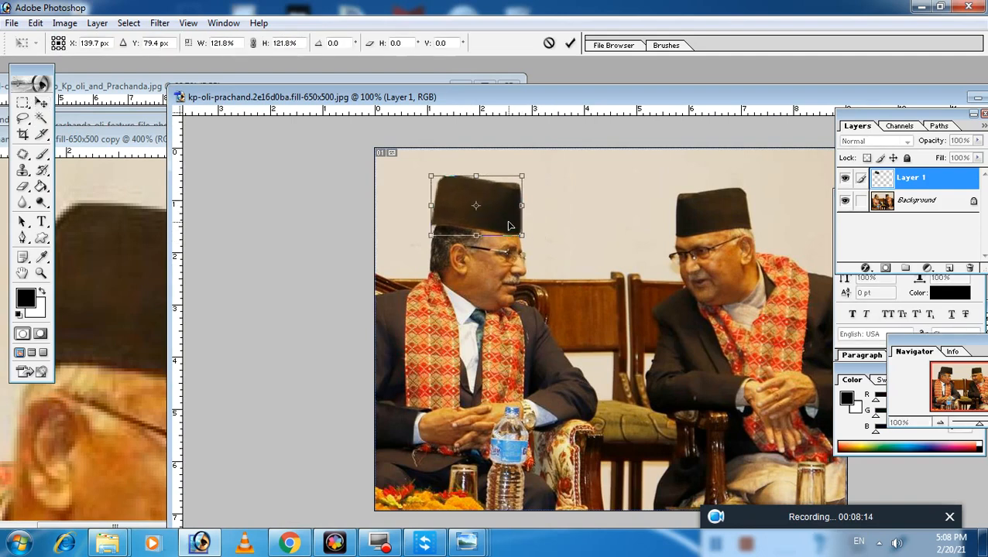
key(Return)
drag(430, 210, 438, 210)
key(Return)
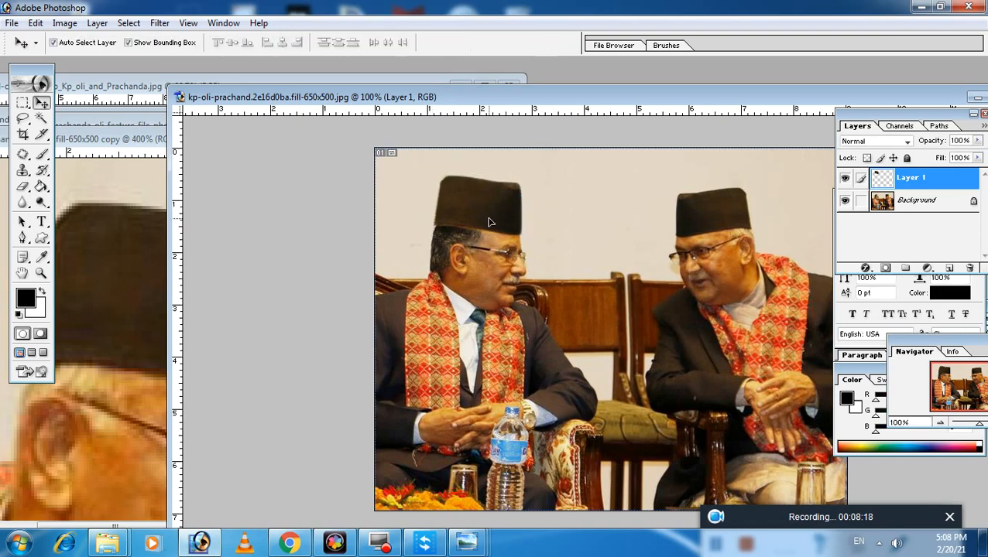
Step: Nudge the cap layer down about 8 pixels onto the left man's head and bring the whole image into view
click(480, 222)
key(Down)
key(Down)
key(Down)
key(Down)
key(Down)
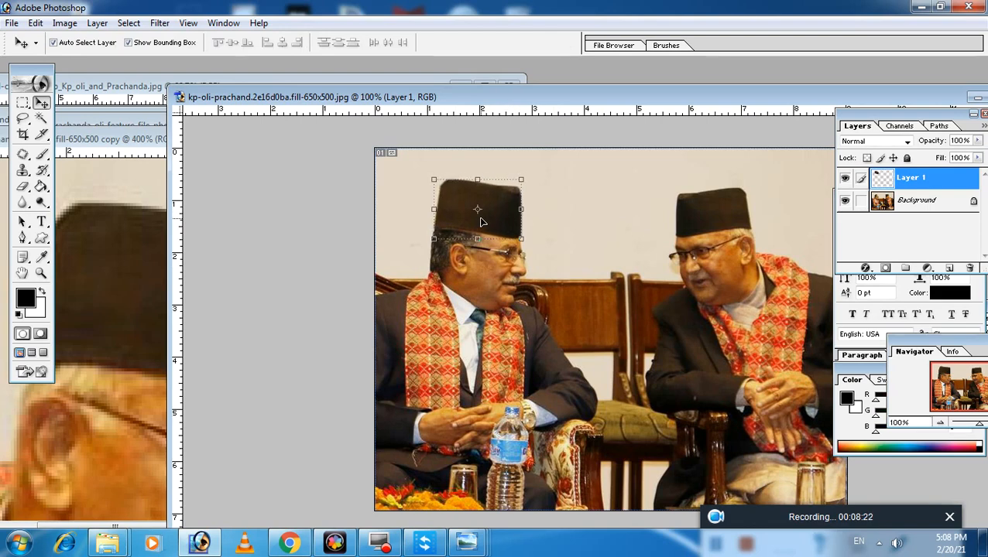
key(Down)
key(Down)
key(Down)
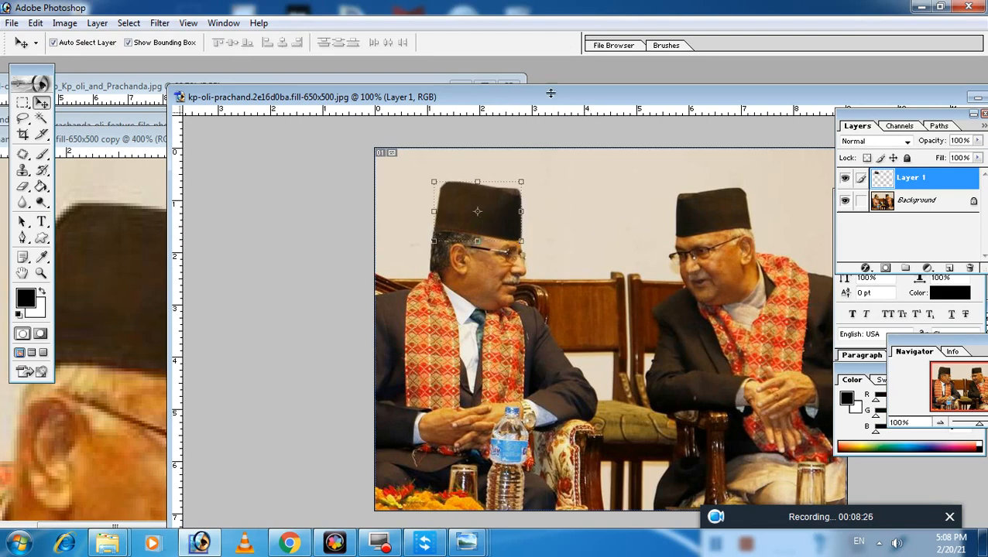
click(41, 274)
drag(571, 102, 424, 83)
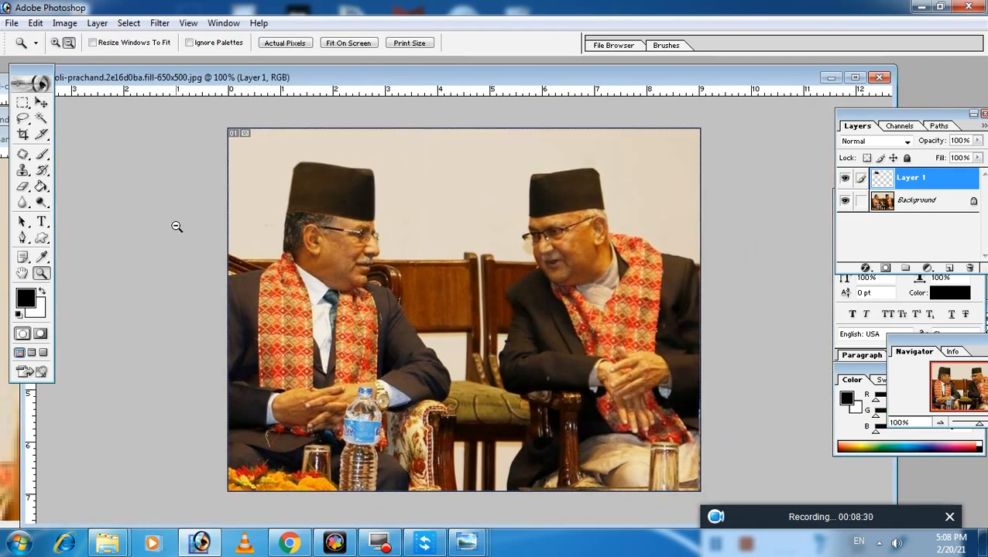
Step: Move the cap layer off the left man's head and back several times to compare the photo with and without it
click(41, 103)
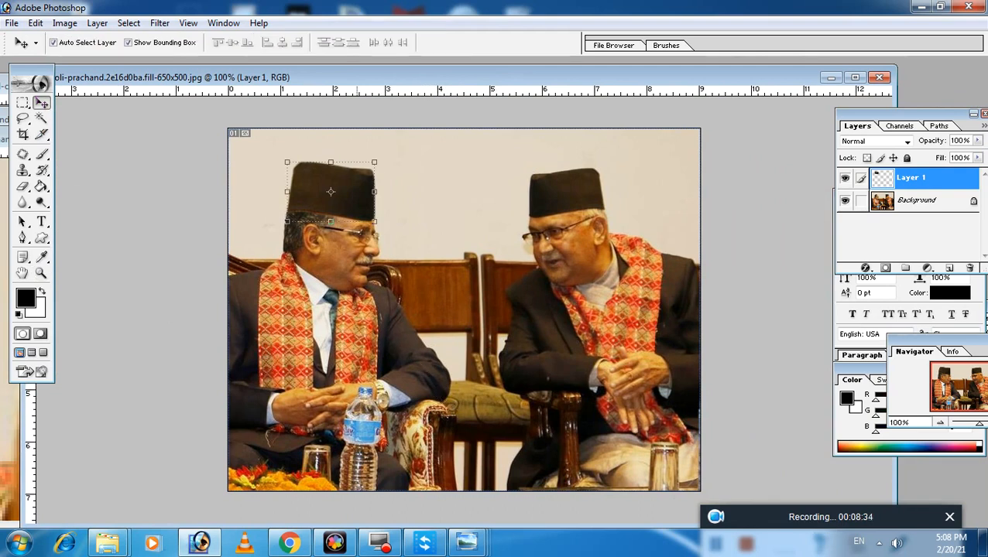
drag(328, 195, 530, 348)
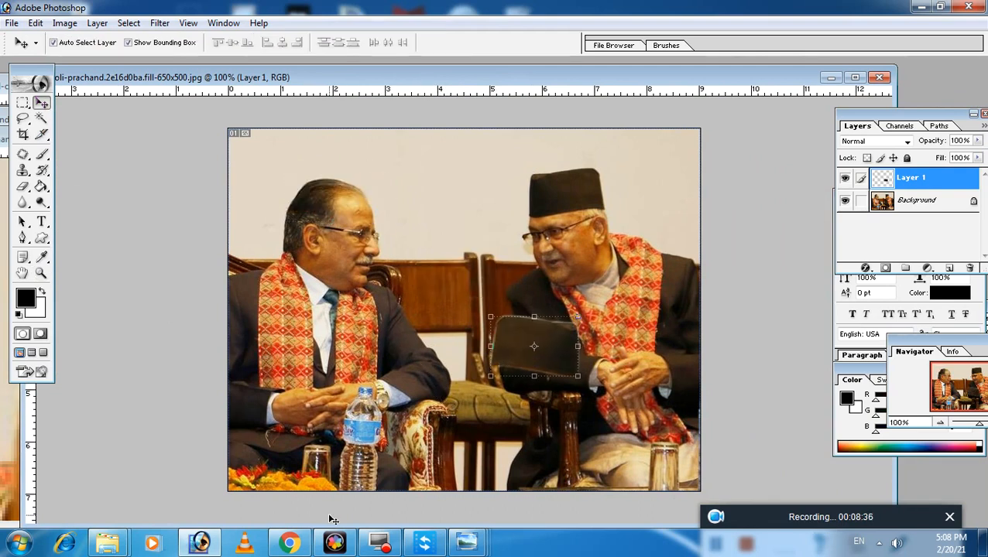
drag(551, 407, 424, 185)
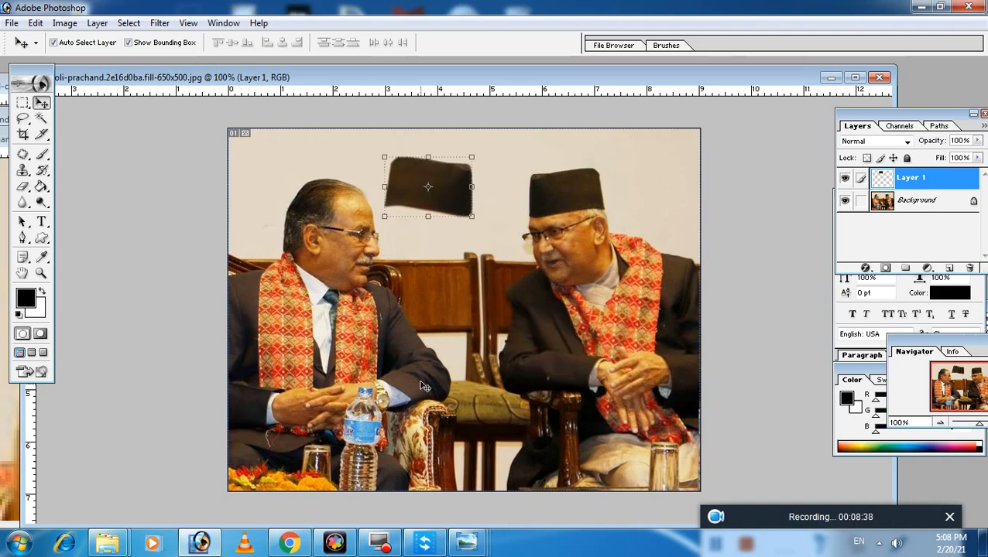
key(ctrl+z)
drag(341, 190, 458, 184)
key(ctrl+z)
drag(330, 186, 434, 180)
key(ctrl+z)
drag(331, 186, 449, 180)
key(ctrl+z)
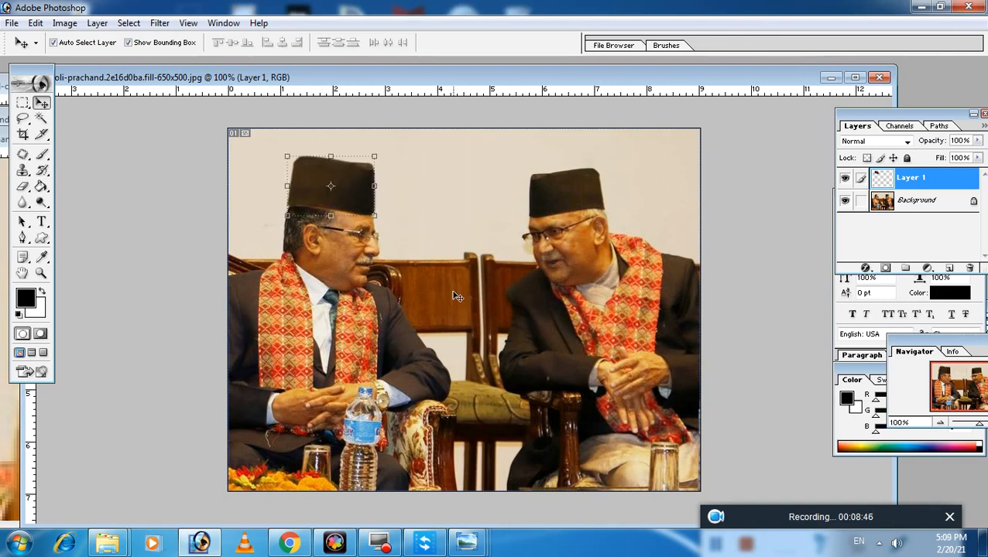
Step: Make the Background layer active and review the composite alongside the flipped copy and the other open photo, ending on the composite
click(435, 255)
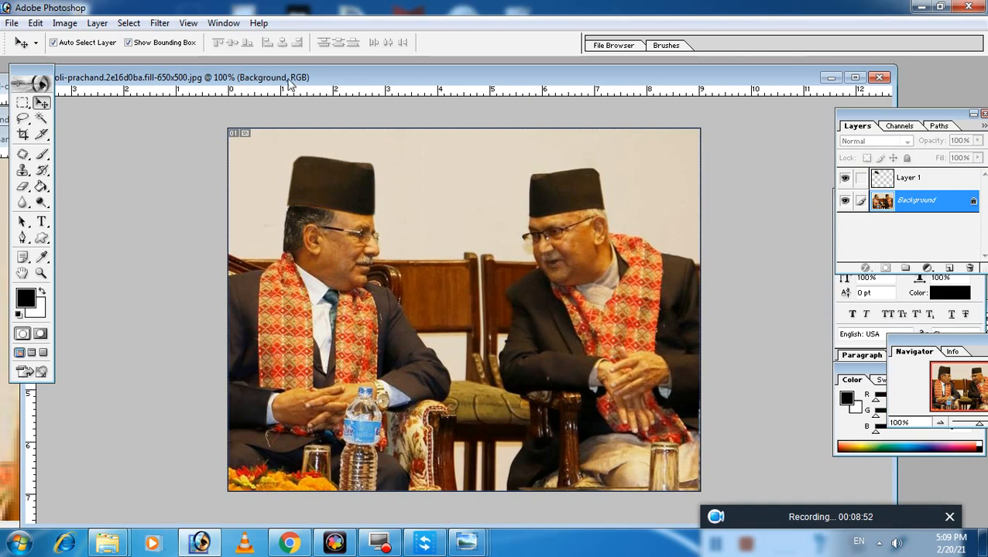
drag(288, 79, 299, 78)
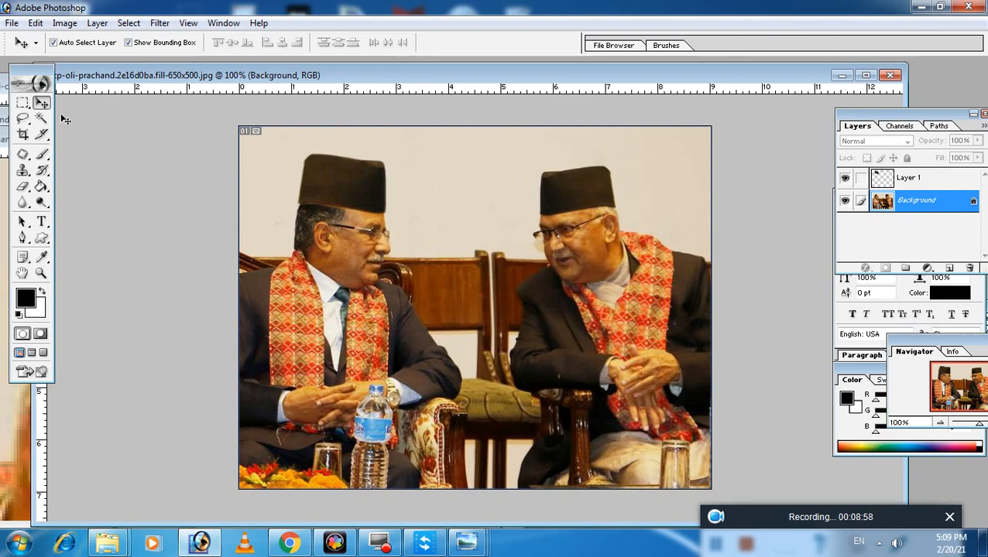
drag(331, 81, 306, 86)
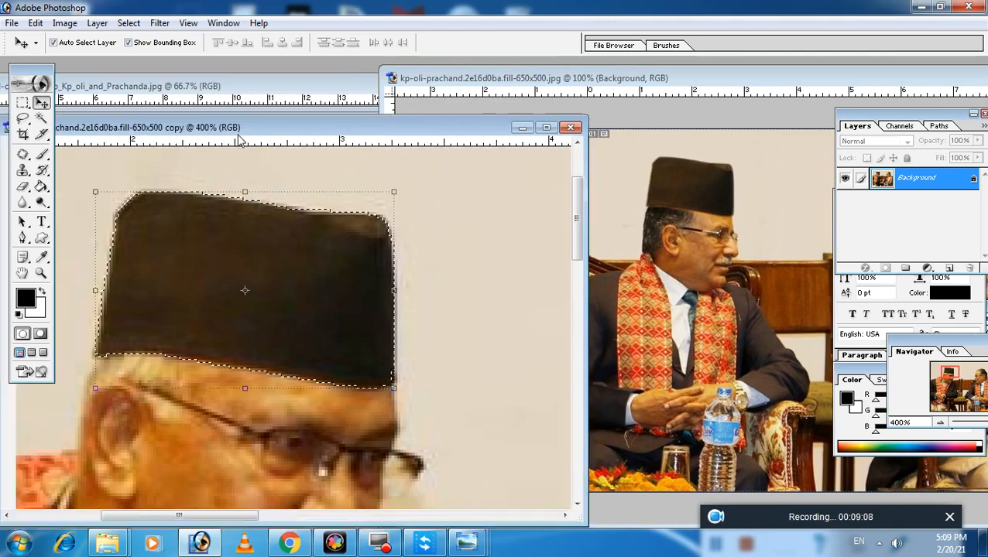
drag(239, 135, 237, 93)
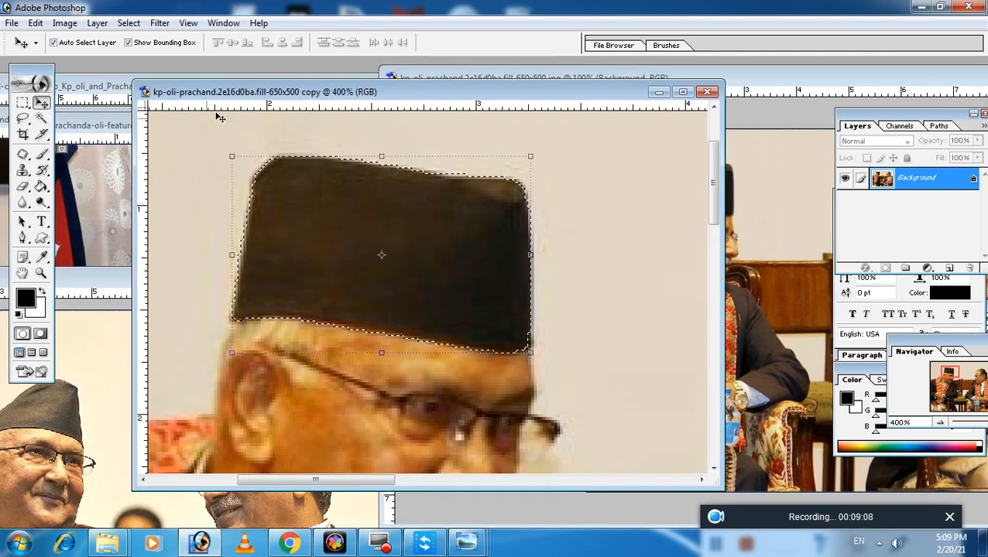
drag(100, 281, 234, 153)
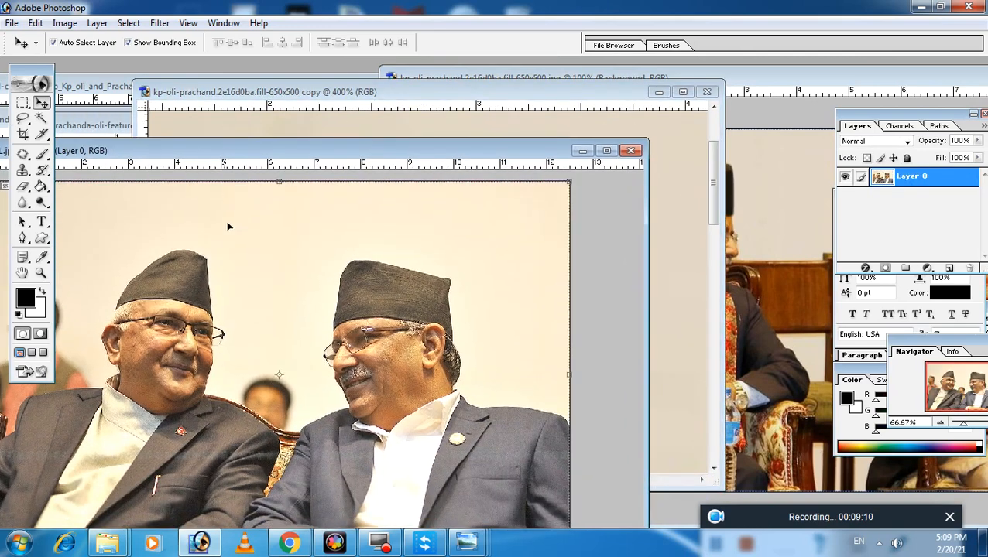
drag(165, 153, 273, 113)
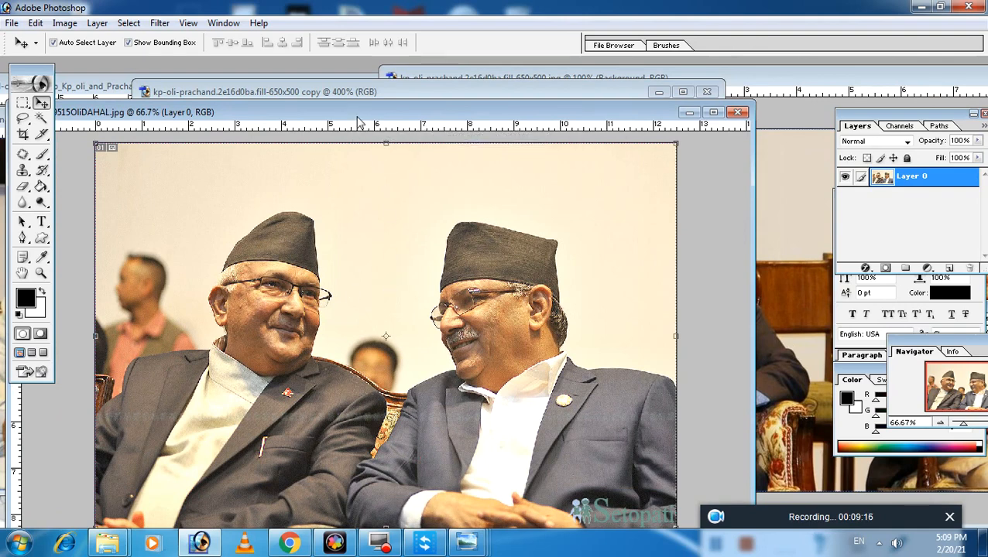
drag(357, 116, 305, 106)
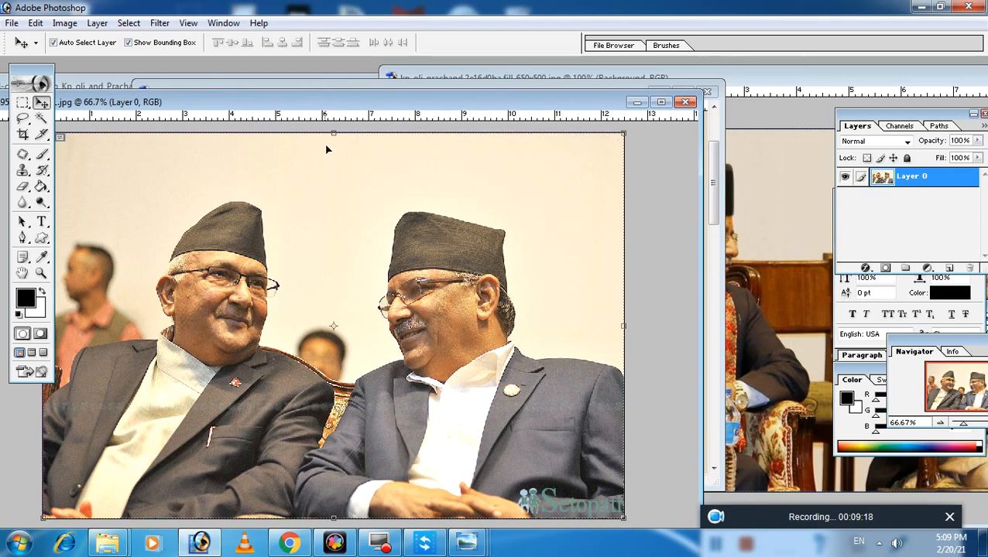
drag(291, 103, 290, 87)
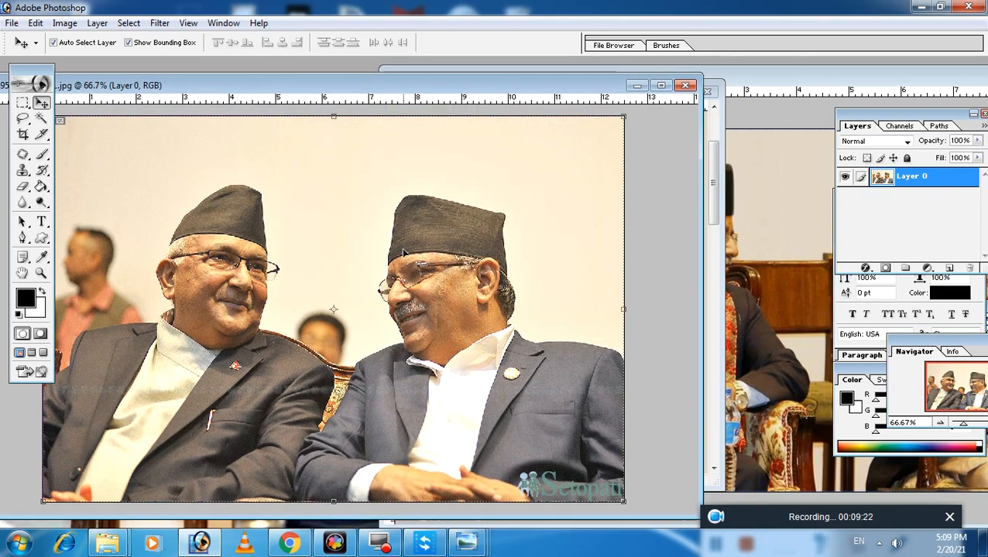
drag(285, 92, 280, 136)
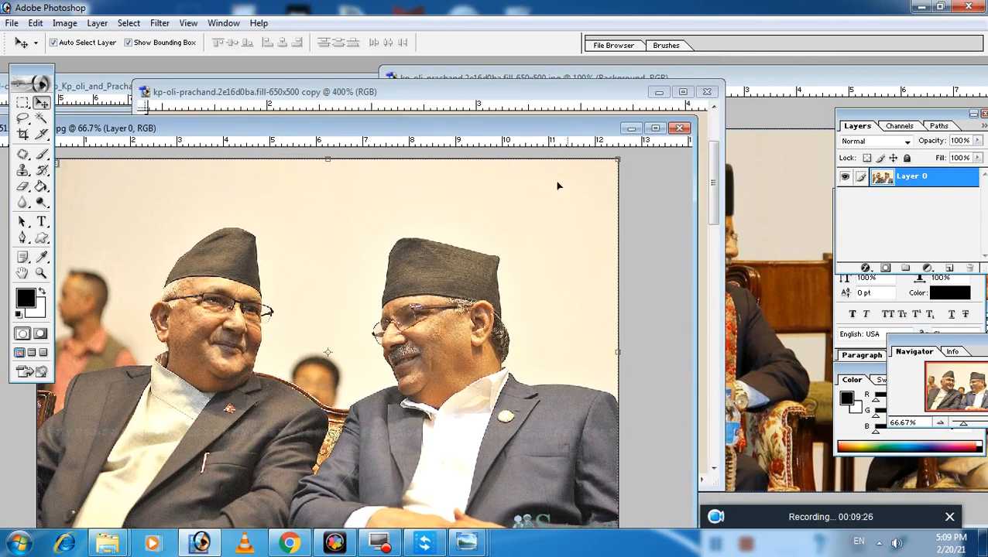
drag(769, 84, 481, 107)
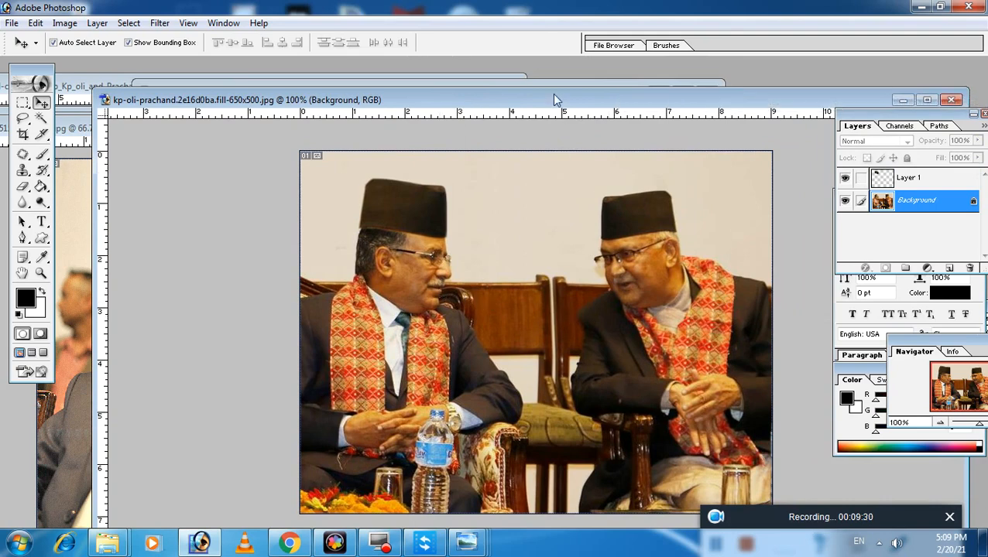
drag(553, 94, 515, 92)
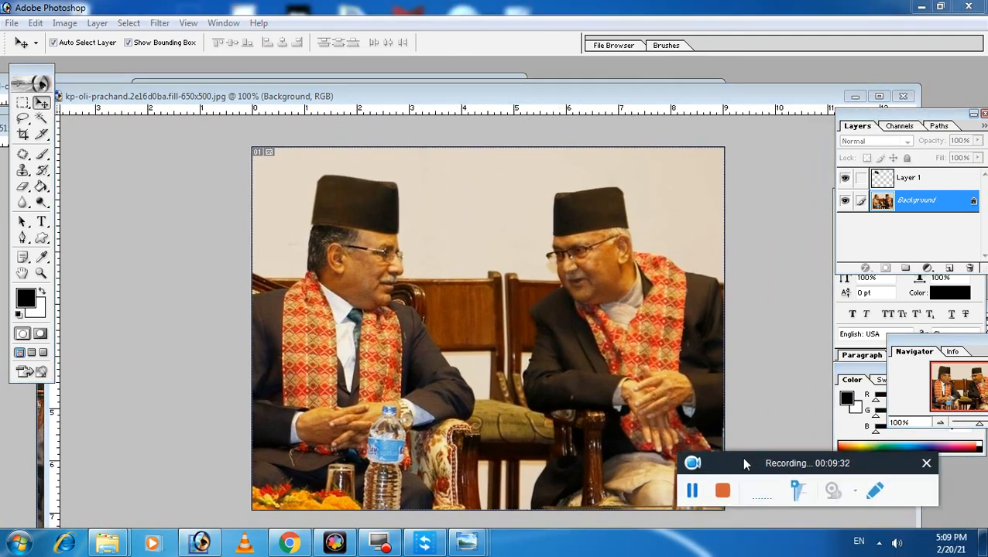